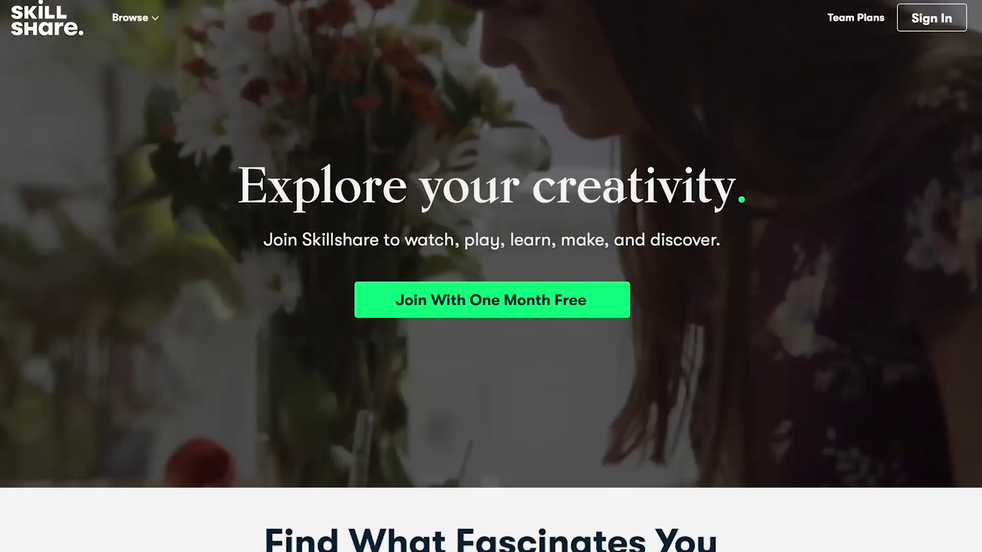
Step: Open Skillshare's Web Development class category and scroll through it
{"action": "scroll", "coordinate": [491, 276], "scroll_direction": "down", "scroll_amount": 6}
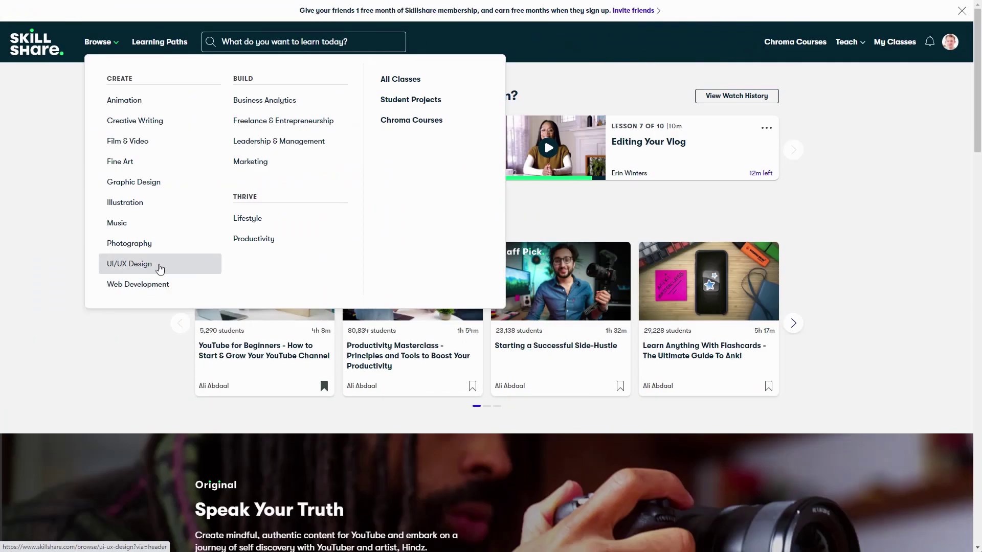
{"action": "left_click", "coordinate": [162, 287]}
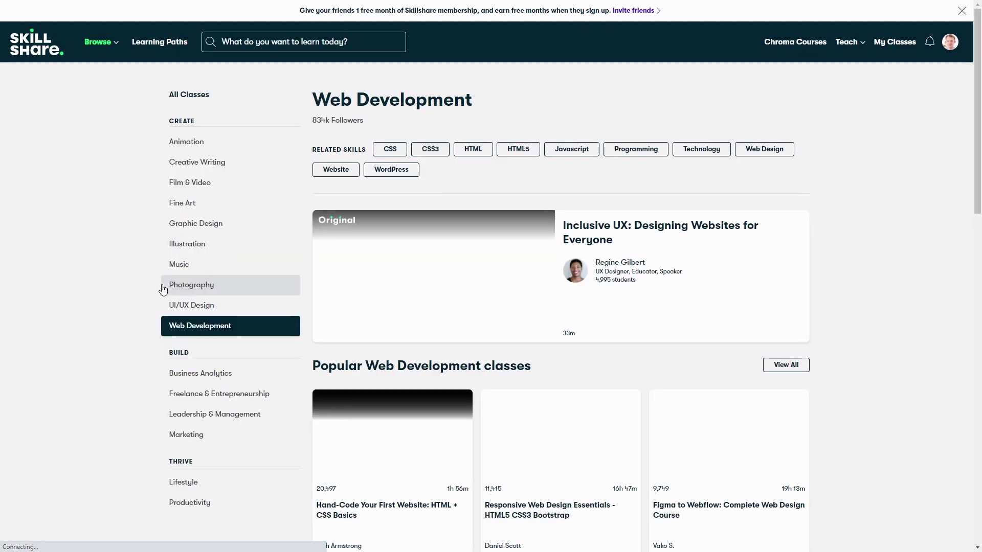
{"action": "scroll", "coordinate": [882, 296], "scroll_direction": "down", "scroll_amount": 7}
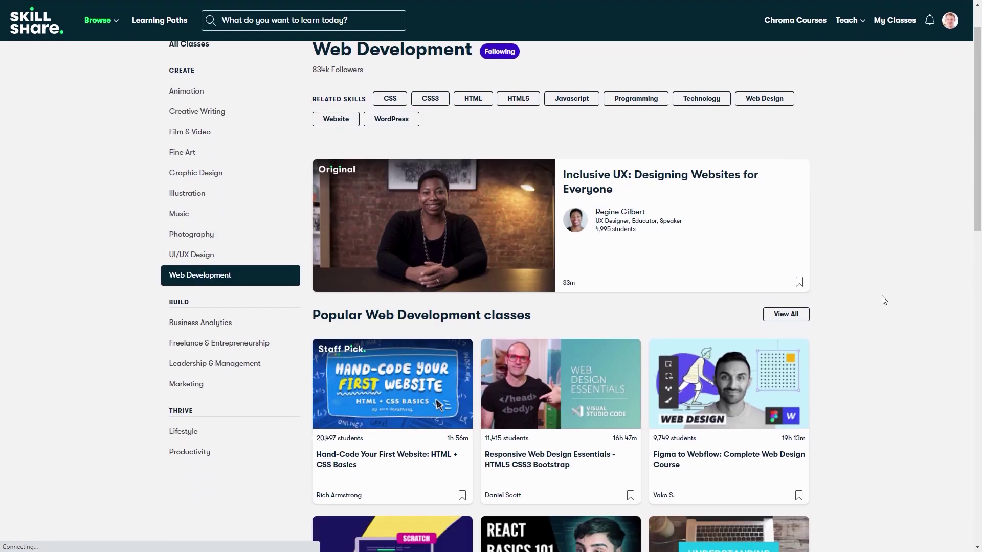
{"action": "scroll", "coordinate": [884, 300], "scroll_direction": "down", "scroll_amount": 2}
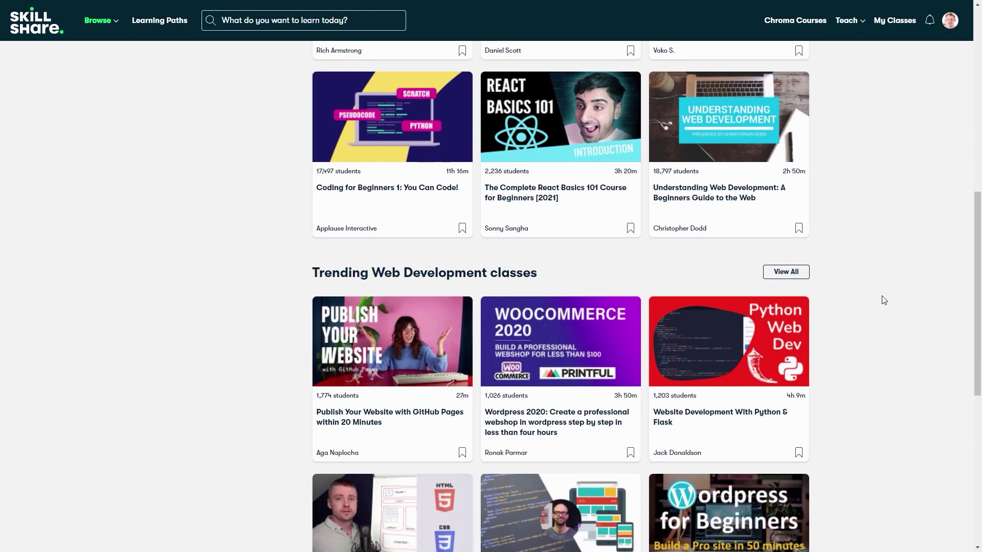
Step: Search Skillshare classes for 'programming' and scroll through the results
{"action": "left_click", "coordinate": [307, 42]}
{"action": "type", "text": "progr"}
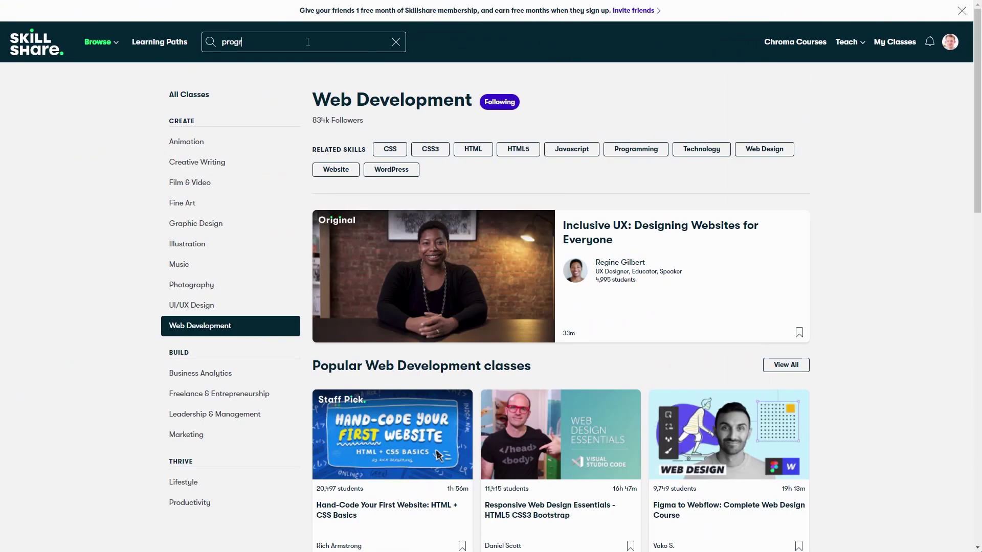
{"action": "type", "text": "amming"}
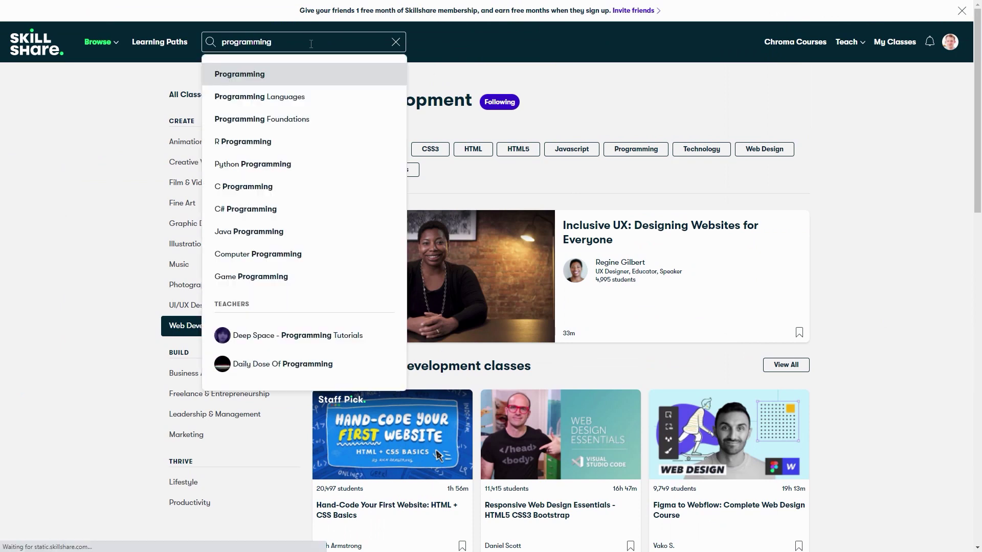
{"action": "left_click", "coordinate": [262, 82]}
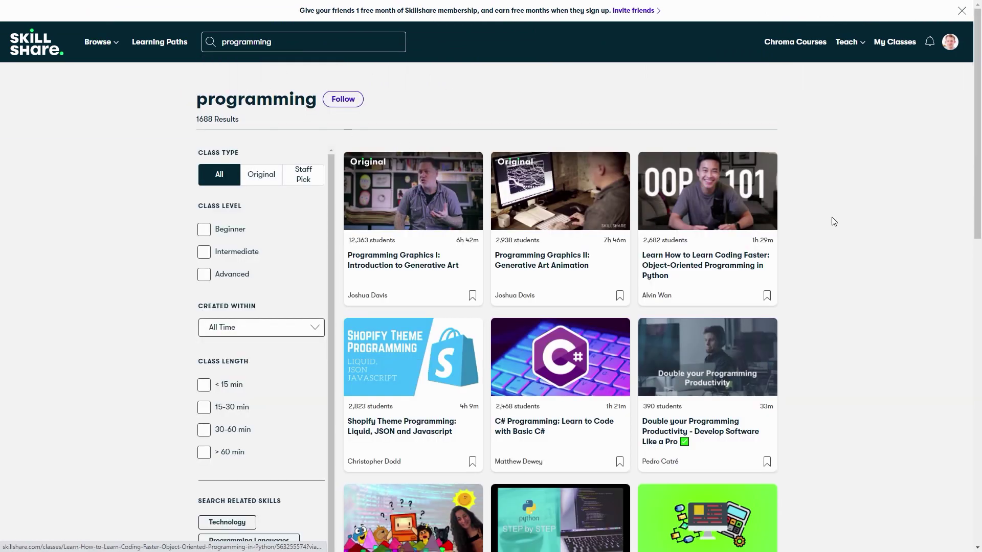
{"action": "scroll", "coordinate": [832, 225], "scroll_direction": "down", "scroll_amount": 6}
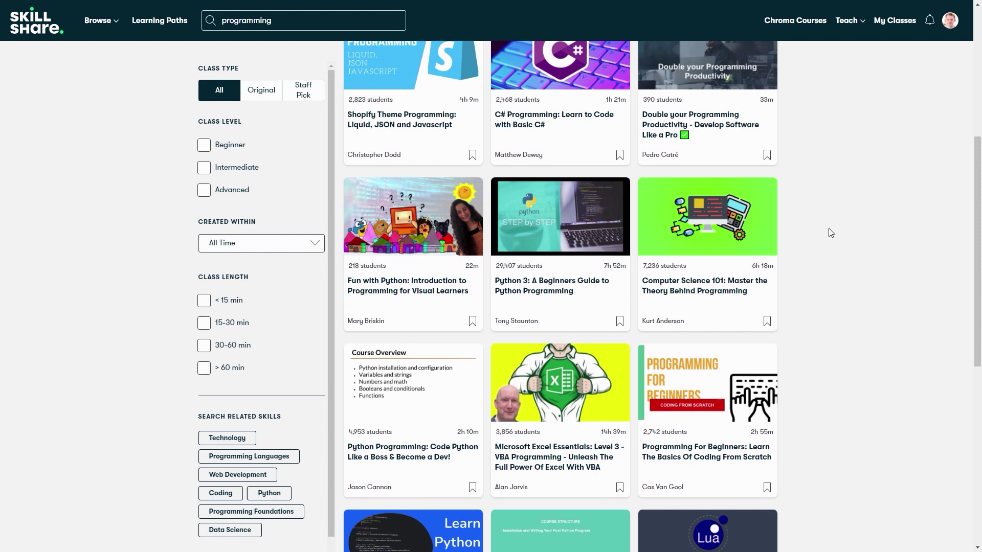
{"action": "scroll", "coordinate": [831, 232], "scroll_direction": "down", "scroll_amount": 6}
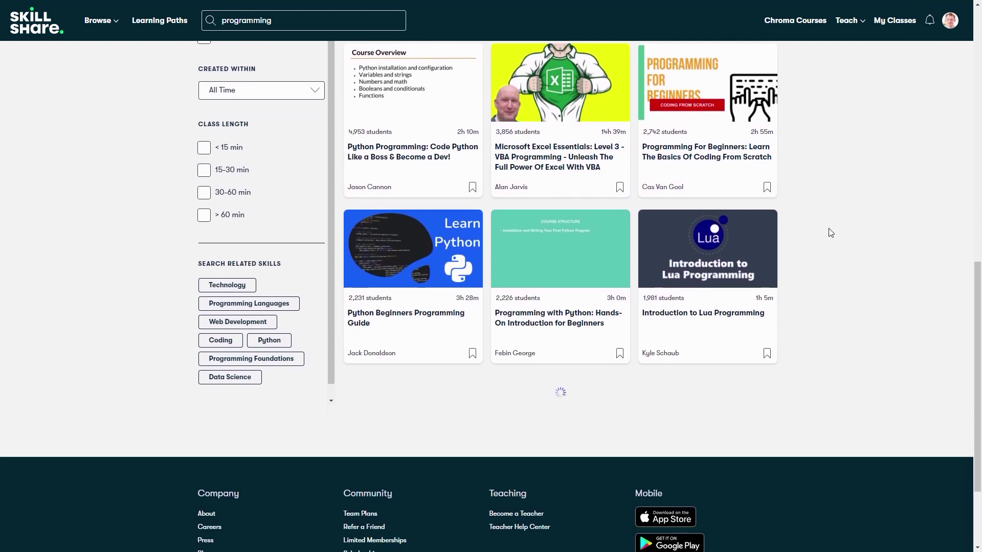
{"action": "scroll", "coordinate": [830, 233], "scroll_direction": "down", "scroll_amount": 5}
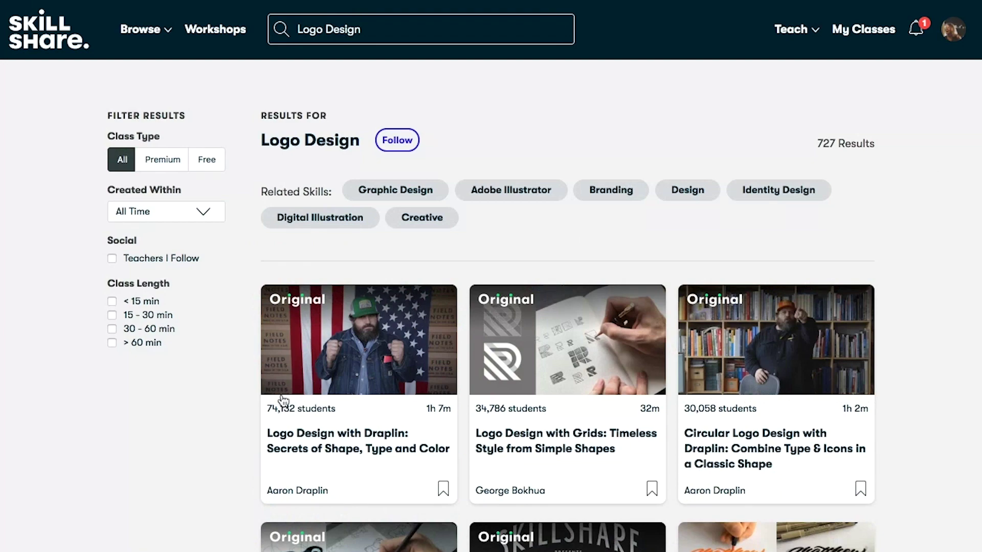
Step: Open the Logo Design with Draplin class from the Logo Design results
{"action": "left_click", "coordinate": [350, 450]}
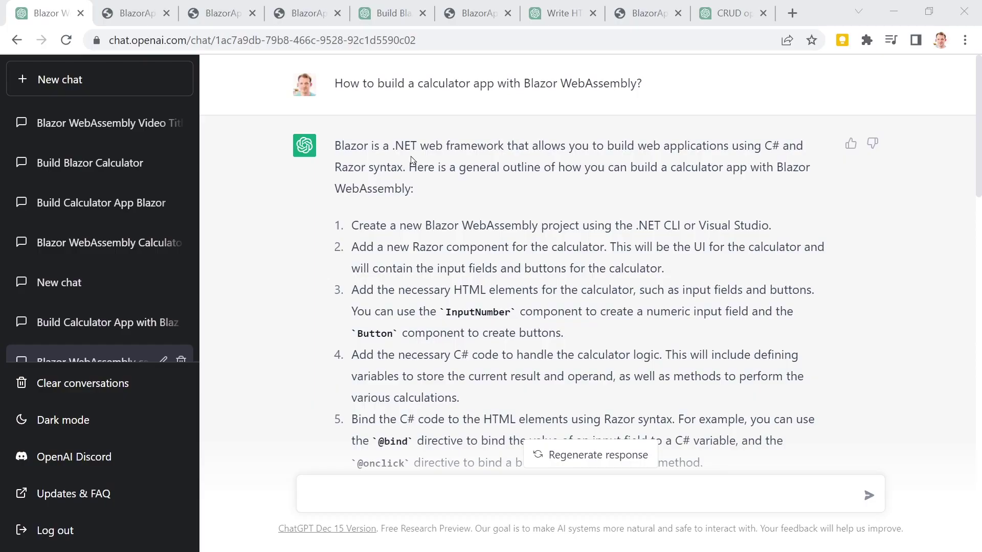
{"action": "left_click_drag", "start_coordinate": [335, 85], "coordinate": [654, 92]}
{"action": "left_click", "coordinate": [676, 90]}
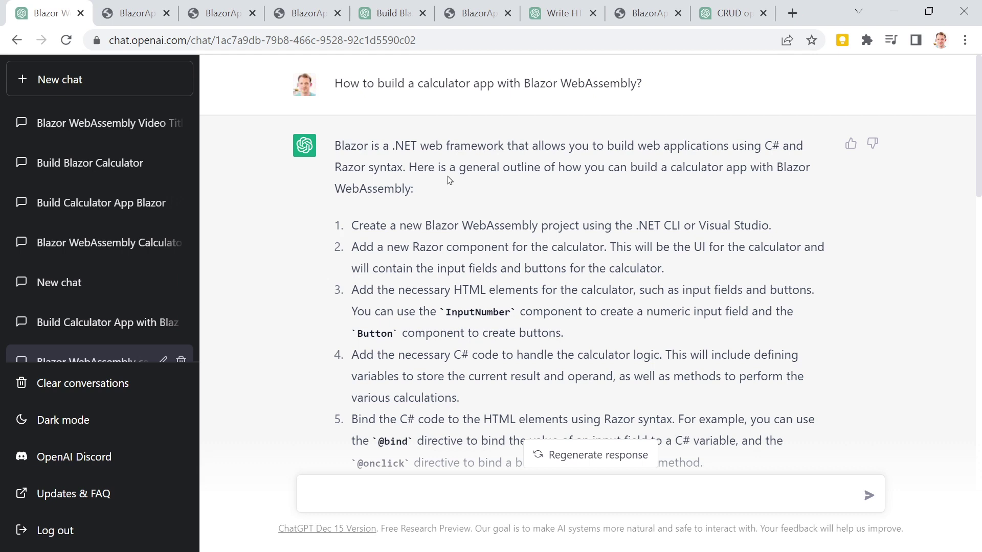
{"action": "scroll", "coordinate": [458, 169], "scroll_direction": "down", "scroll_amount": 1}
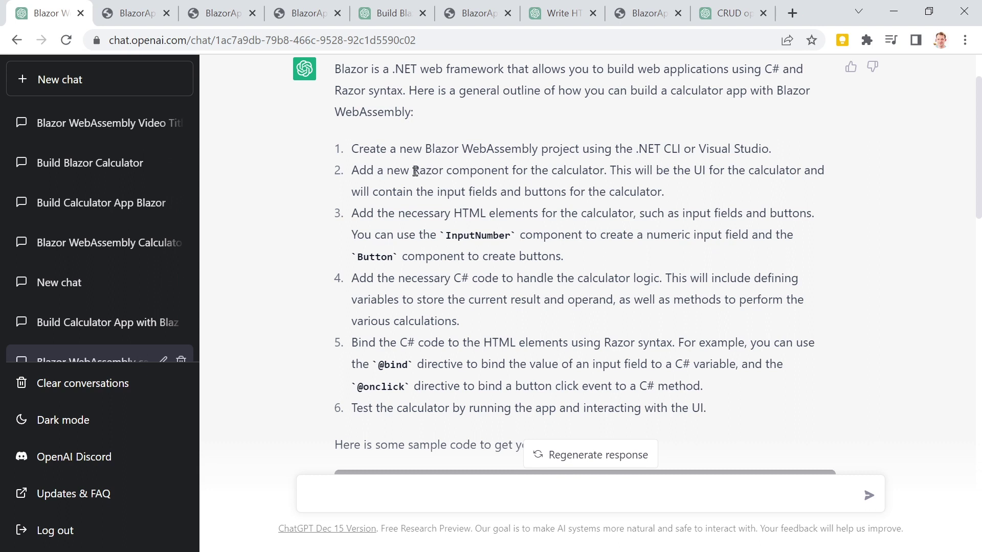
{"action": "left_click_drag", "start_coordinate": [415, 171], "coordinate": [572, 170]}
{"action": "left_click", "coordinate": [577, 172]}
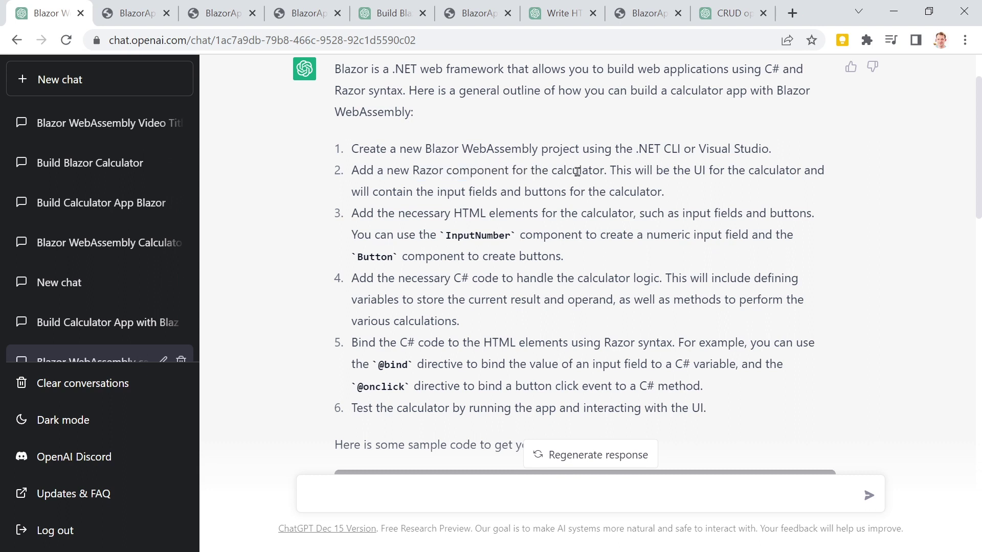
{"action": "double_click", "coordinate": [466, 214]}
{"action": "left_click", "coordinate": [519, 234]}
{"action": "scroll", "coordinate": [469, 236], "scroll_direction": "down", "scroll_amount": 3}
{"action": "left_click_drag", "start_coordinate": [378, 288], "coordinate": [407, 288]}
{"action": "left_click_drag", "start_coordinate": [358, 311], "coordinate": [428, 307]}
{"action": "left_click", "coordinate": [446, 306]}
{"action": "scroll", "coordinate": [460, 304], "scroll_direction": "down", "scroll_amount": 2}
{"action": "scroll", "coordinate": [492, 258], "scroll_direction": "up", "scroll_amount": 2}
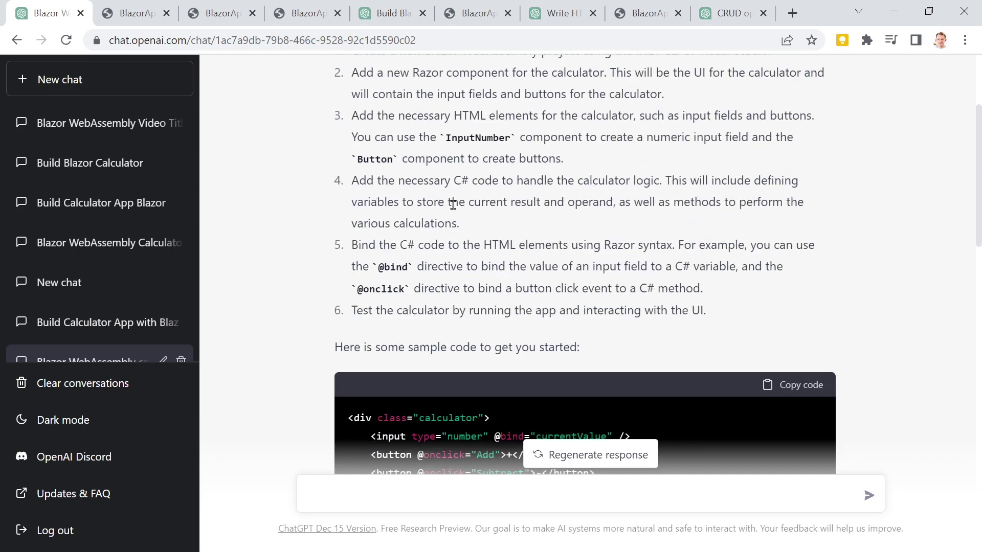
{"action": "scroll", "coordinate": [476, 235], "scroll_direction": "down", "scroll_amount": 7}
{"action": "scroll", "coordinate": [453, 204], "scroll_direction": "down", "scroll_amount": 6}
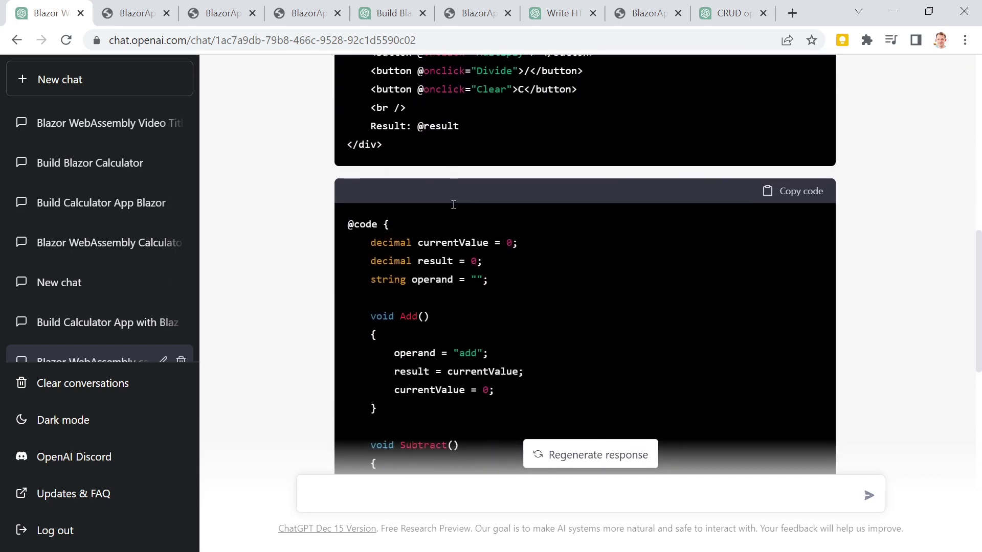
{"action": "scroll", "coordinate": [455, 208], "scroll_direction": "down", "scroll_amount": 7}
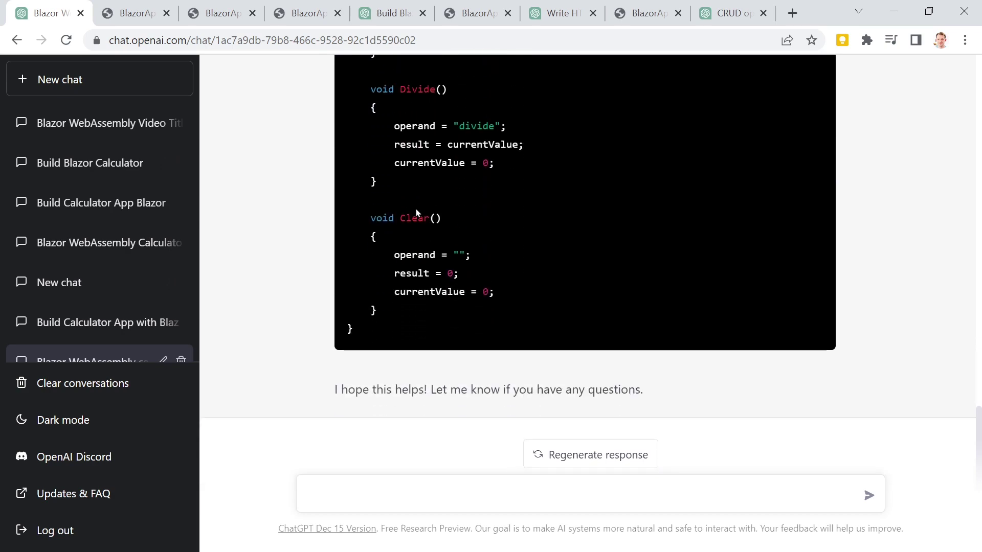
{"action": "scroll", "coordinate": [353, 343], "scroll_direction": "up", "scroll_amount": 10}
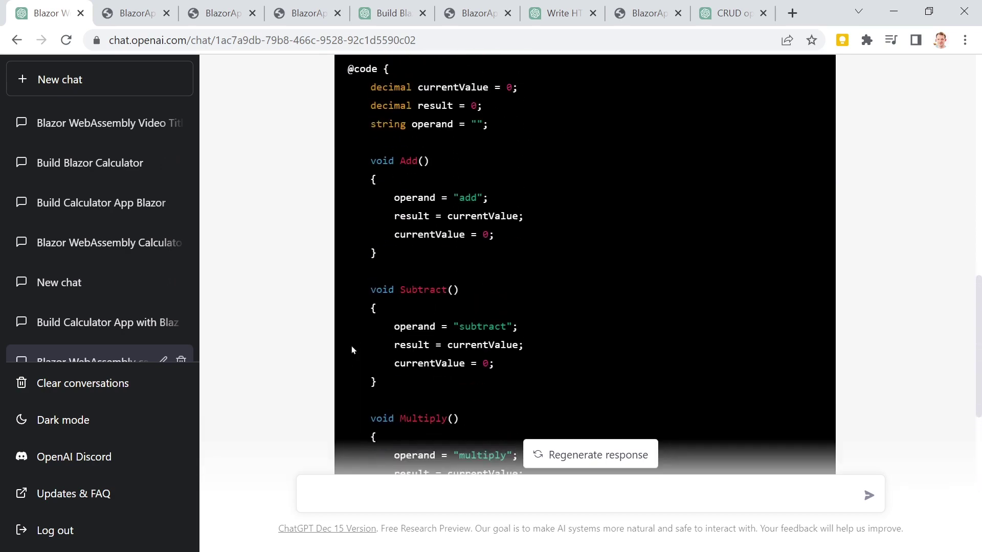
{"action": "scroll", "coordinate": [662, 262], "scroll_direction": "down", "scroll_amount": 9}
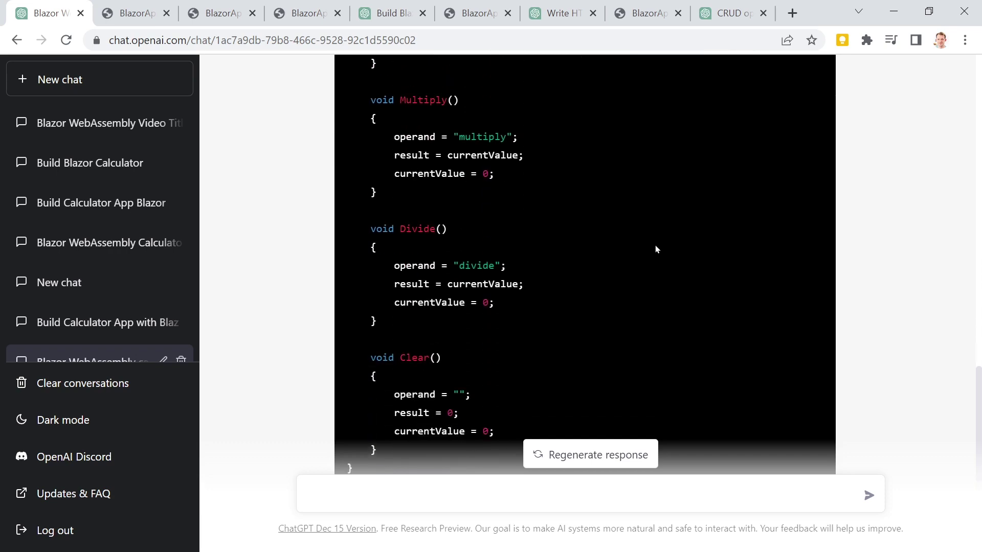
{"action": "scroll", "coordinate": [569, 287], "scroll_direction": "up", "scroll_amount": 13}
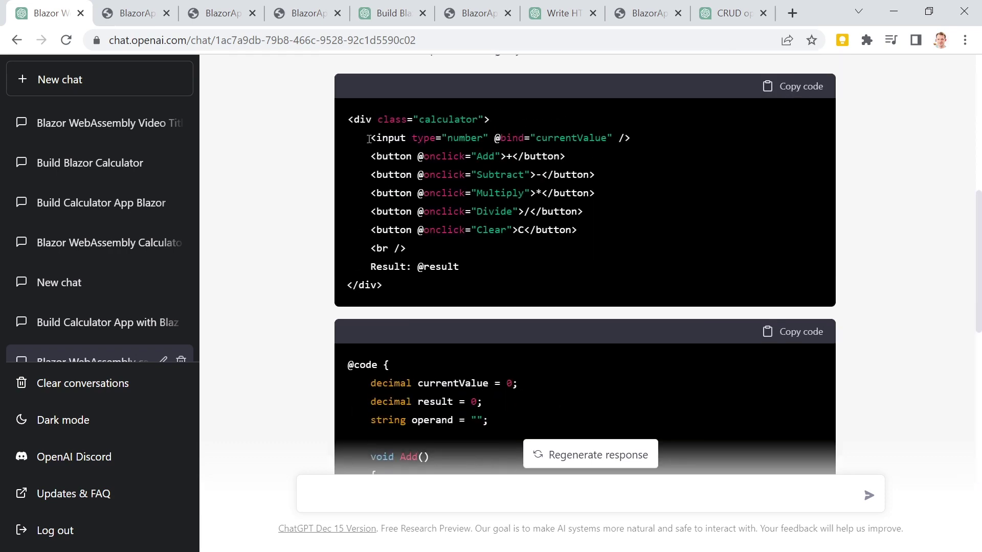
{"action": "left_click_drag", "start_coordinate": [364, 157], "coordinate": [659, 237]}
{"action": "left_click", "coordinate": [658, 237]}
{"action": "left_click_drag", "start_coordinate": [383, 138], "coordinate": [620, 138]}
{"action": "left_click", "coordinate": [373, 138]}
{"action": "scroll", "coordinate": [437, 150], "scroll_direction": "up", "scroll_amount": 8}
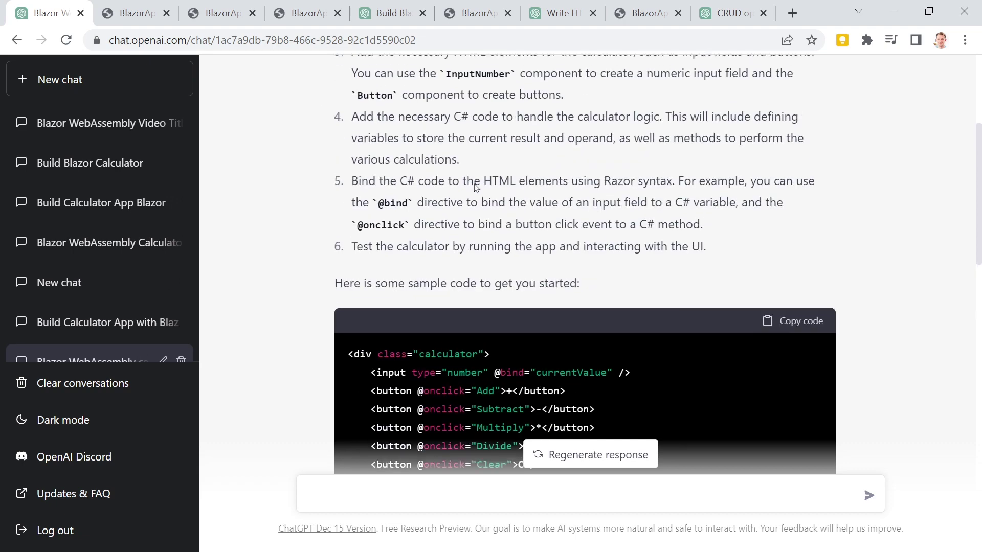
{"action": "scroll", "coordinate": [470, 220], "scroll_direction": "down", "scroll_amount": 6}
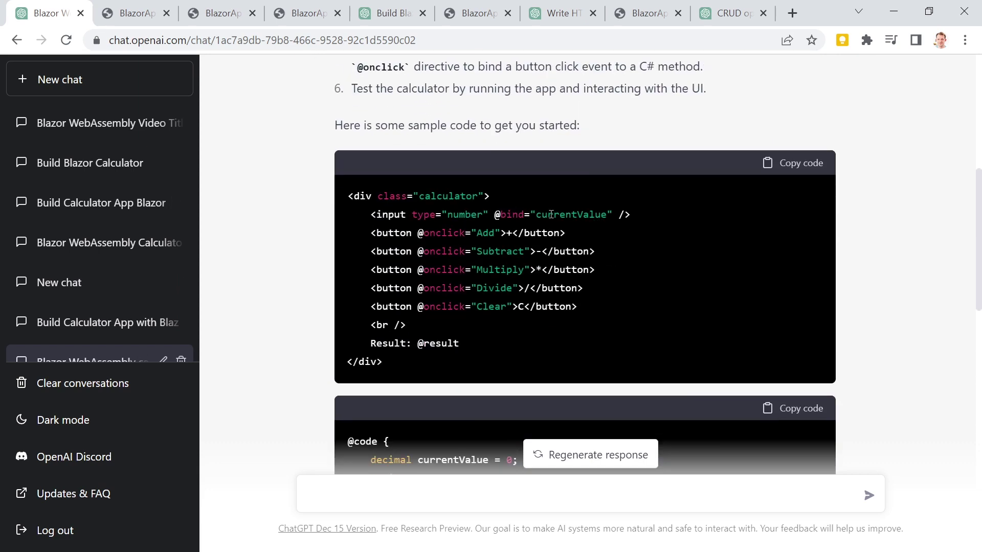
{"action": "scroll", "coordinate": [540, 239], "scroll_direction": "down", "scroll_amount": 3}
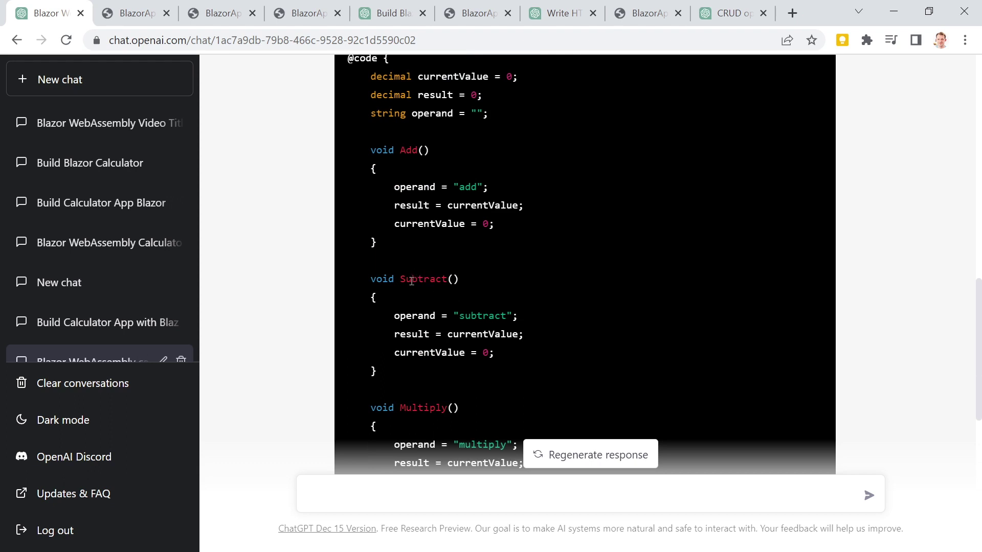
{"action": "scroll", "coordinate": [412, 281], "scroll_direction": "down", "scroll_amount": 3}
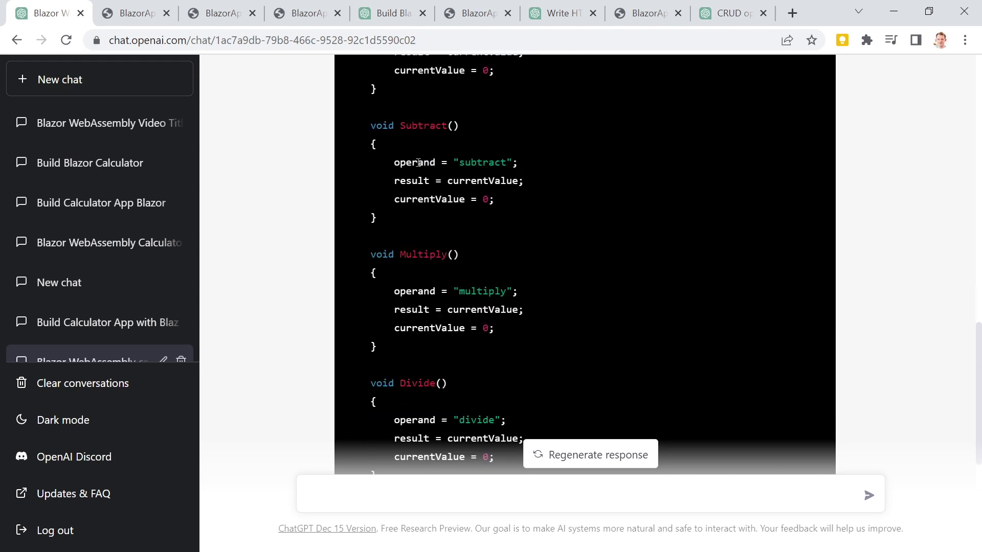
{"action": "double_click", "coordinate": [418, 162]}
{"action": "scroll", "coordinate": [509, 230], "scroll_direction": "up", "scroll_amount": 4}
{"action": "scroll", "coordinate": [492, 220], "scroll_direction": "down", "scroll_amount": 4}
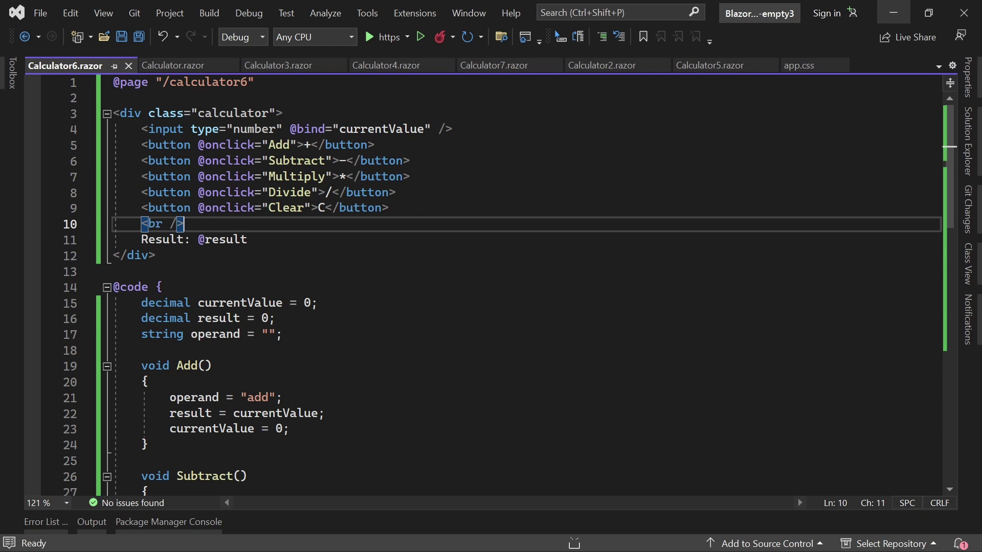
Step: Scroll through Calculator6.razor, then switch to the original Calculator.razor file
{"action": "scroll", "coordinate": [310, 190], "scroll_direction": "down", "scroll_amount": 2}
{"action": "scroll", "coordinate": [311, 191], "scroll_direction": "down", "scroll_amount": 3}
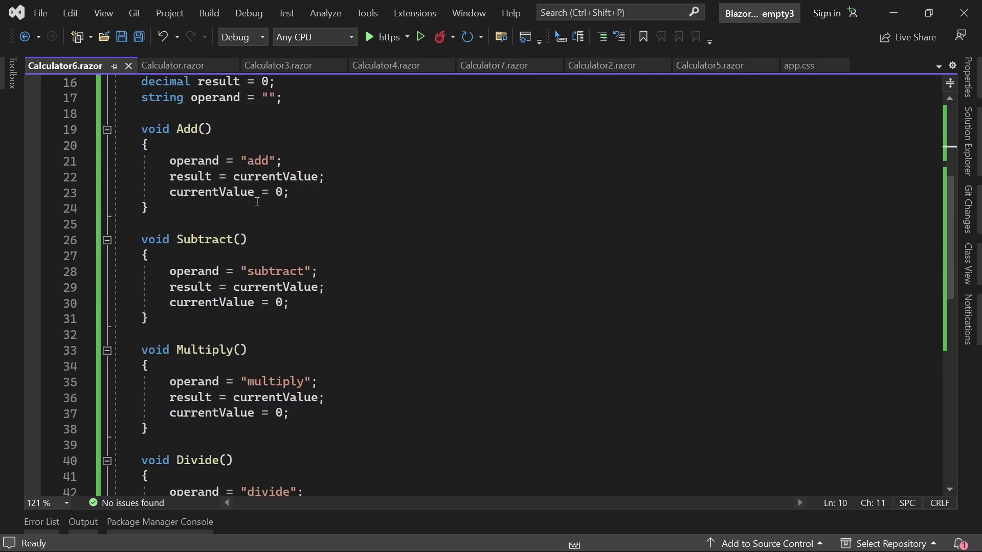
{"action": "left_click", "coordinate": [173, 66]}
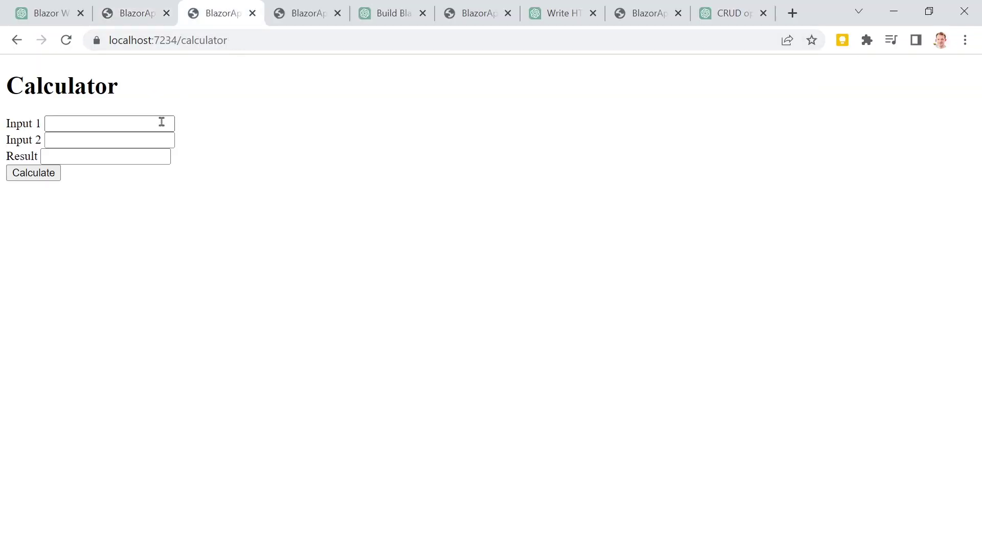
Step: Enter 1 and 2 as the calculator inputs and calculate the result 3
{"action": "left_click", "coordinate": [107, 124]}
{"action": "type", "text": "1"}
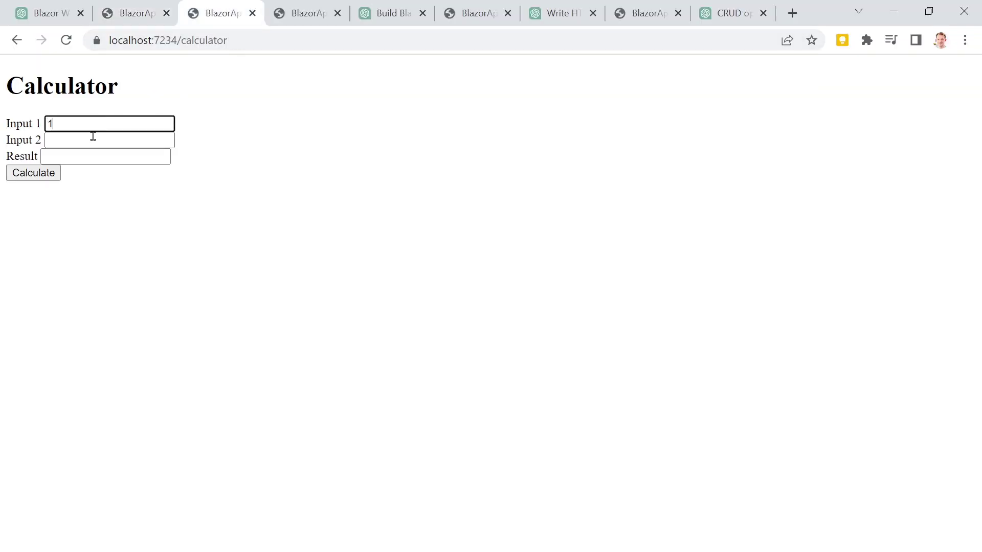
{"action": "left_click", "coordinate": [92, 138]}
{"action": "type", "text": "2"}
{"action": "left_click", "coordinate": [62, 160]}
{"action": "left_click", "coordinate": [47, 176]}
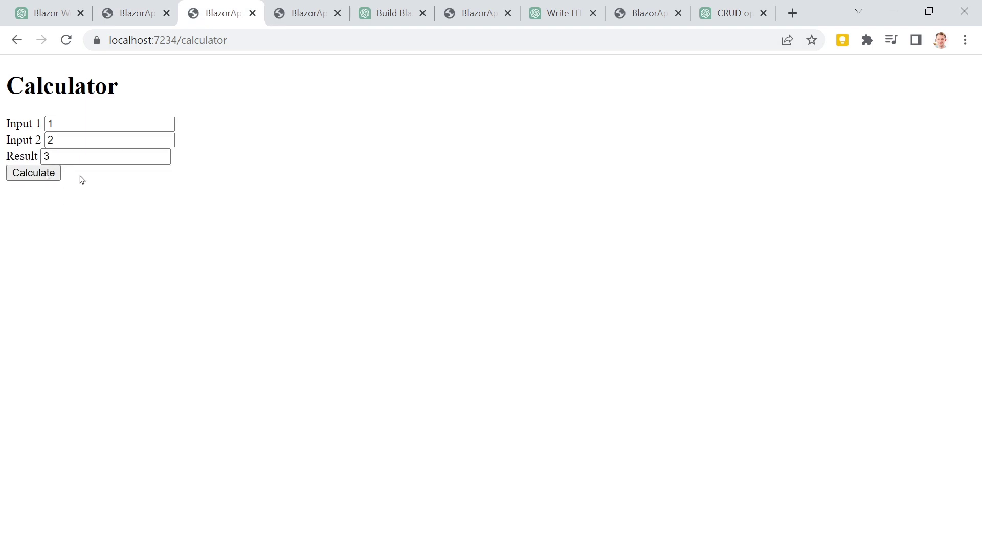
Step: Highlight the Blazor calculator question, then scroll to the Add, Subtract and Multiply sample code
{"action": "left_click", "coordinate": [49, 12]}
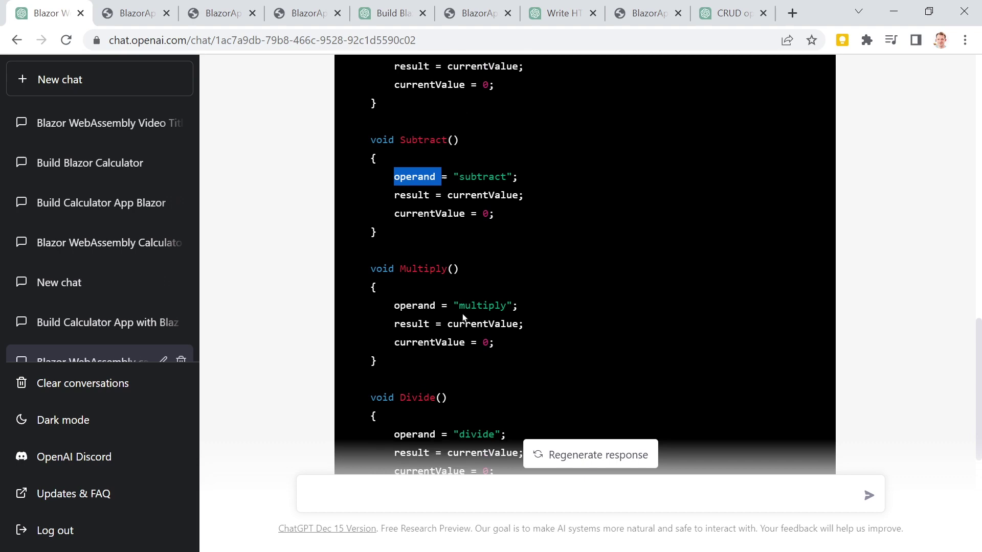
{"action": "scroll", "coordinate": [419, 302], "scroll_direction": "up", "scroll_amount": 15}
{"action": "left_click_drag", "start_coordinate": [335, 87], "coordinate": [674, 88]}
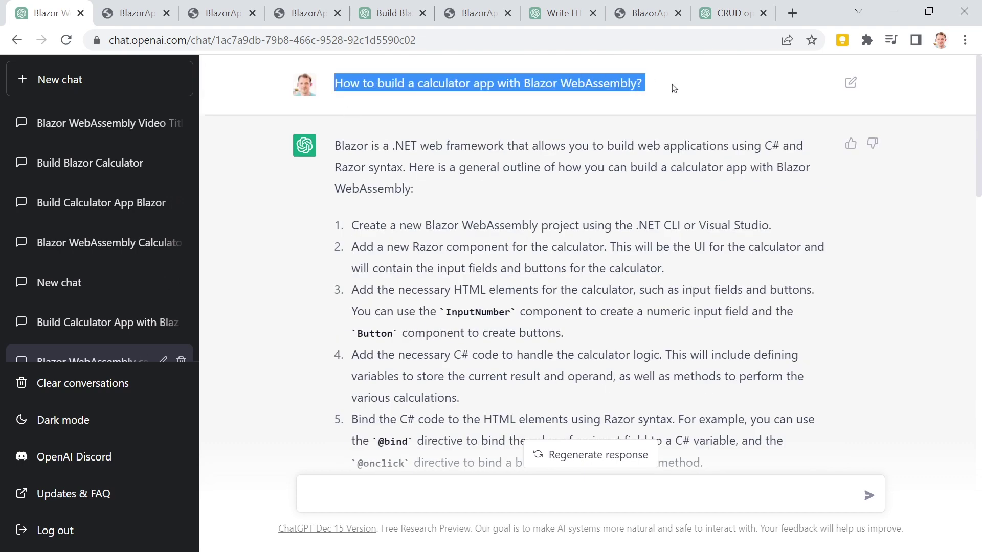
{"action": "left_click", "coordinate": [674, 88]}
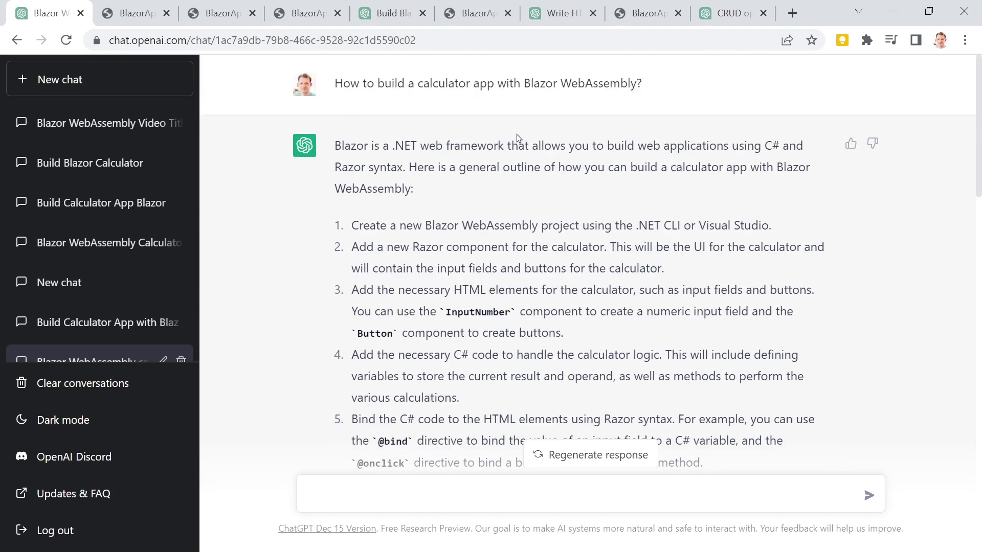
{"action": "scroll", "coordinate": [497, 205], "scroll_direction": "down", "scroll_amount": 15}
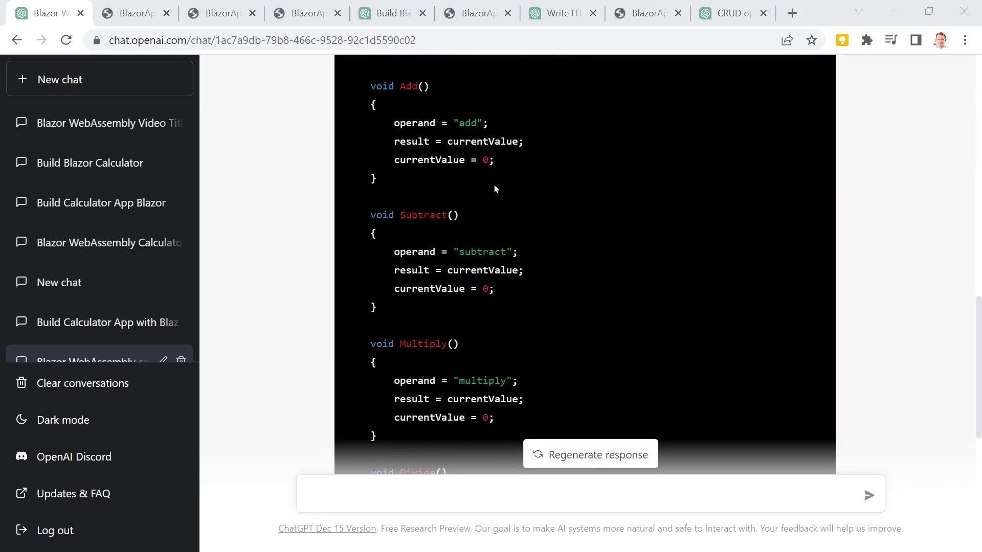
Step: Bring Visual Studio forward and open the Calculator3.razor file
{"action": "key", "text": "alt+Tab"}
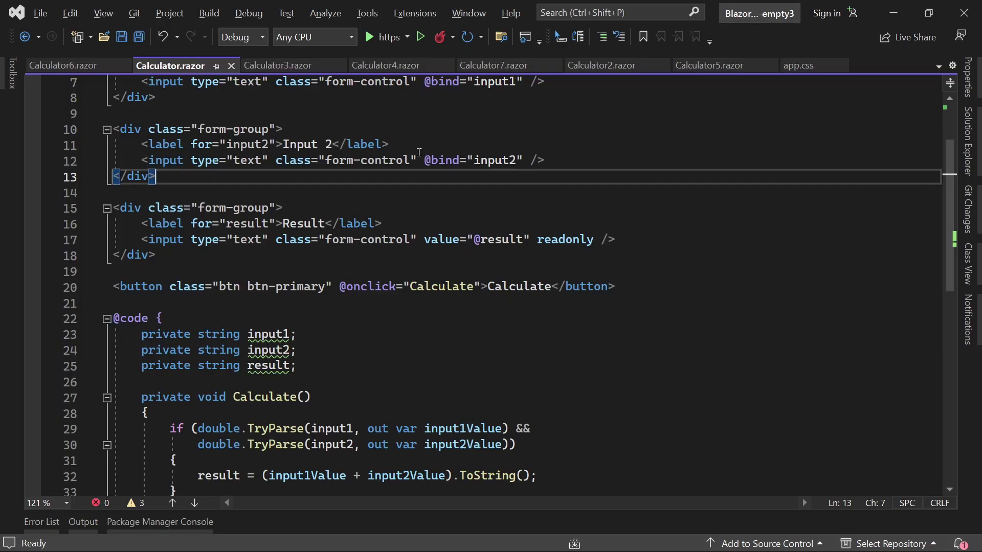
{"action": "left_click", "coordinate": [268, 66]}
{"action": "scroll", "coordinate": [317, 174], "scroll_direction": "up", "scroll_amount": 5}
{"action": "key", "text": "alt+Tab"}
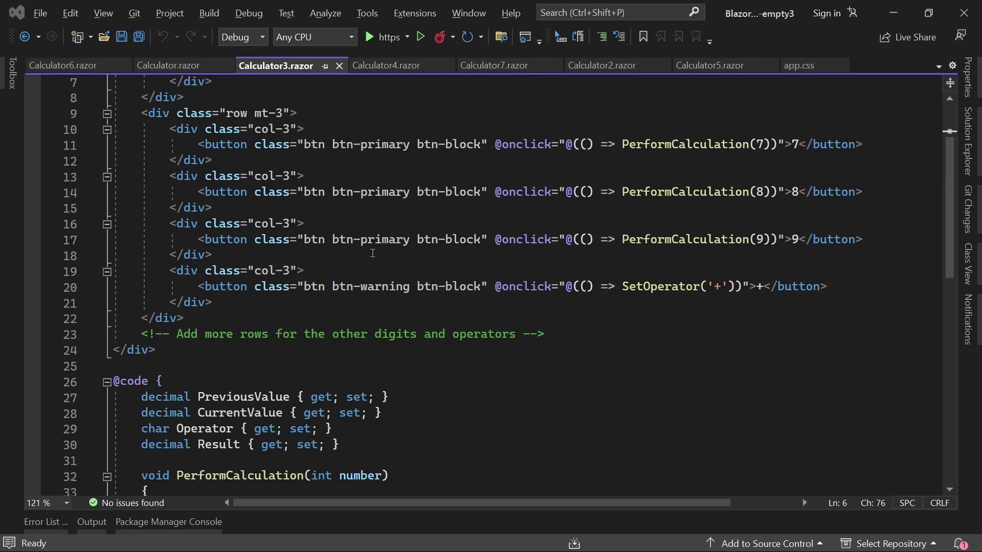
{"action": "left_click", "coordinate": [214, 15]}
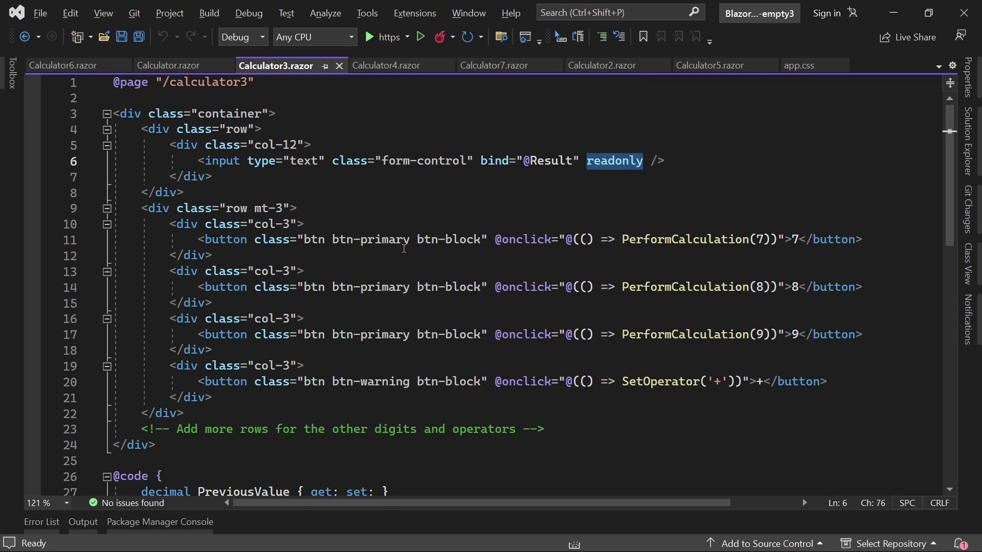
Step: Highlight the readonly result input on line 6 and scroll through the PerformCalculation code
{"action": "left_click_drag", "start_coordinate": [680, 162], "coordinate": [225, 163]}
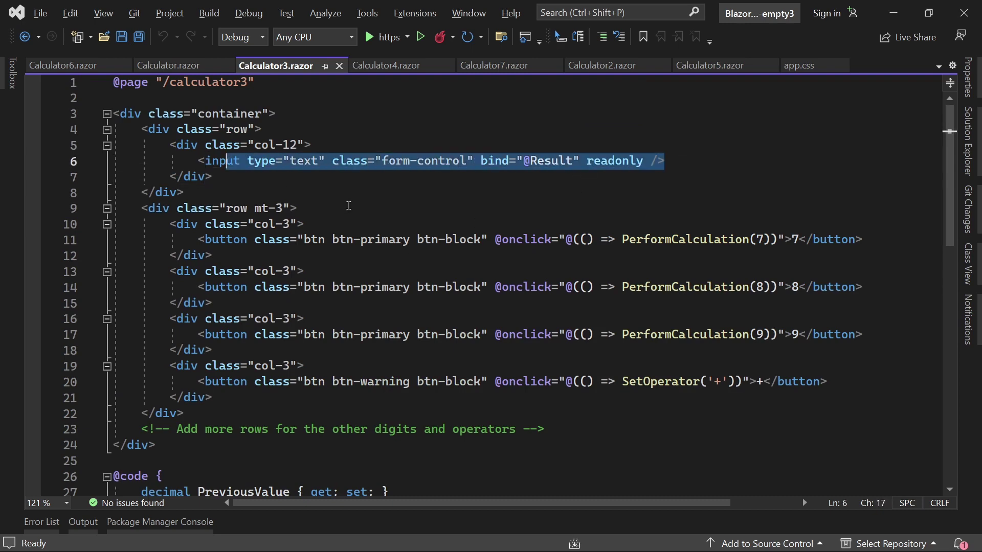
{"action": "key", "text": "Down"}
{"action": "key", "text": "Down"}
{"action": "scroll", "coordinate": [616, 156], "scroll_direction": "down", "scroll_amount": 3}
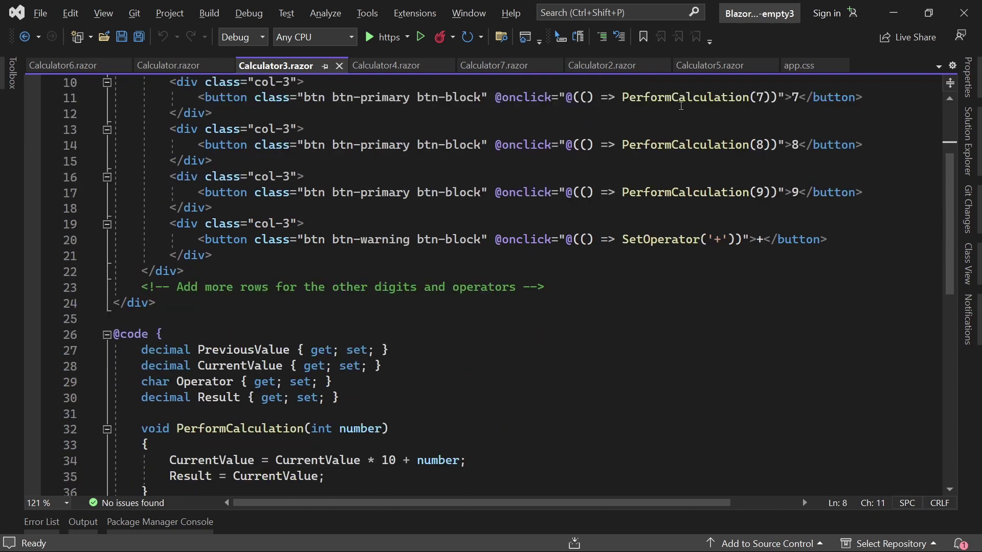
{"action": "scroll", "coordinate": [326, 266], "scroll_direction": "down", "scroll_amount": 3}
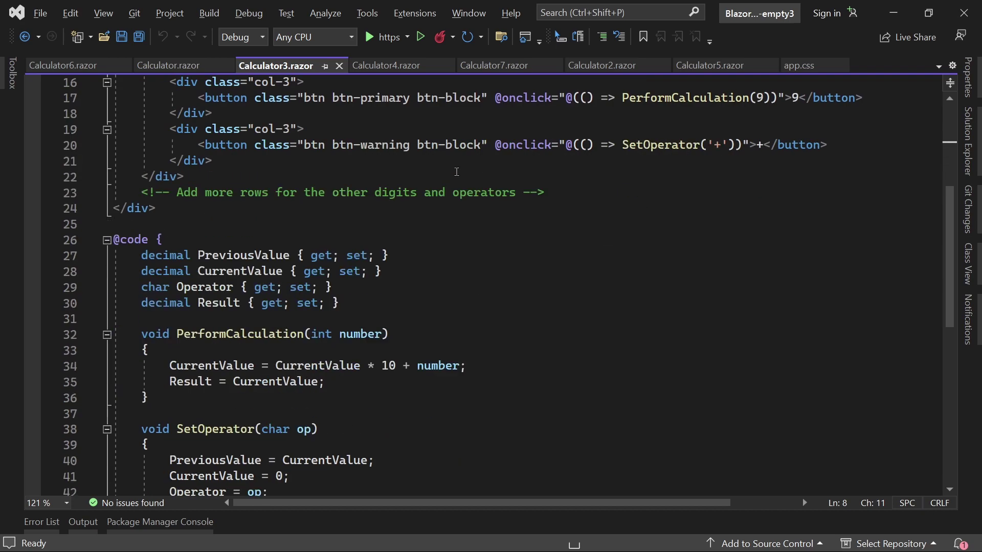
{"action": "scroll", "coordinate": [327, 266], "scroll_direction": "down", "scroll_amount": 2}
{"action": "scroll", "coordinate": [292, 132], "scroll_direction": "up", "scroll_amount": 5}
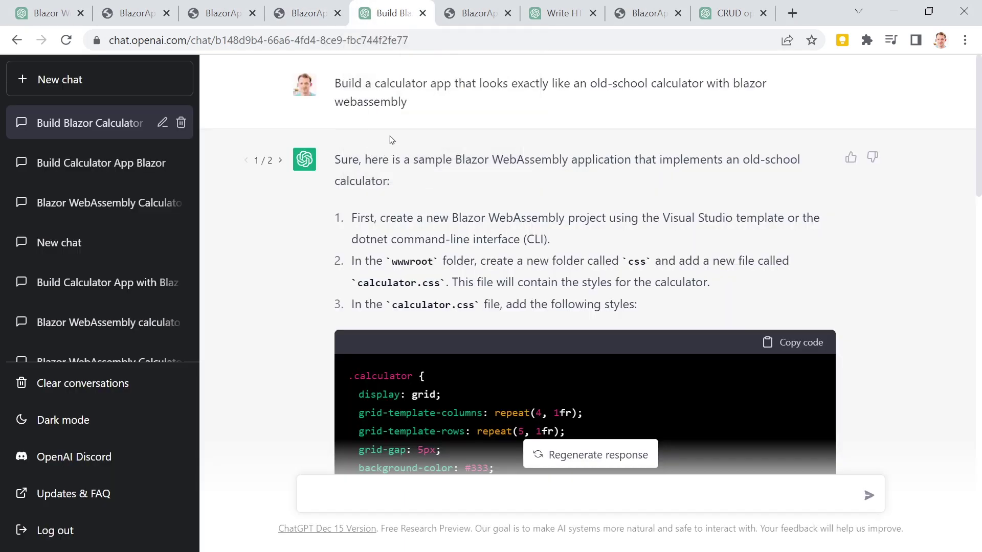
Step: Highlight the old-school calculator prompt, review its calculator.css code, then view the calculator4 page
{"action": "left_click_drag", "start_coordinate": [335, 84], "coordinate": [548, 102]}
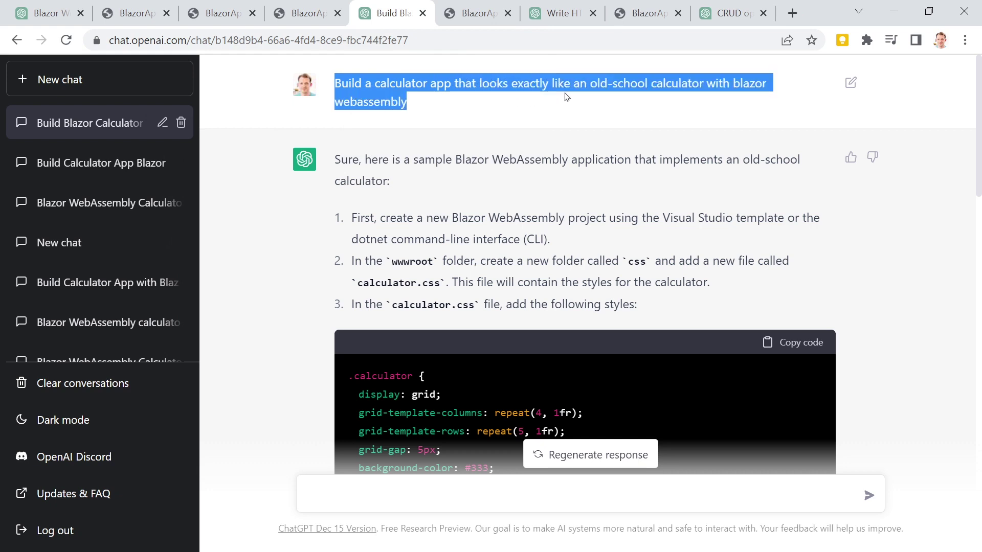
{"action": "left_click", "coordinate": [452, 107]}
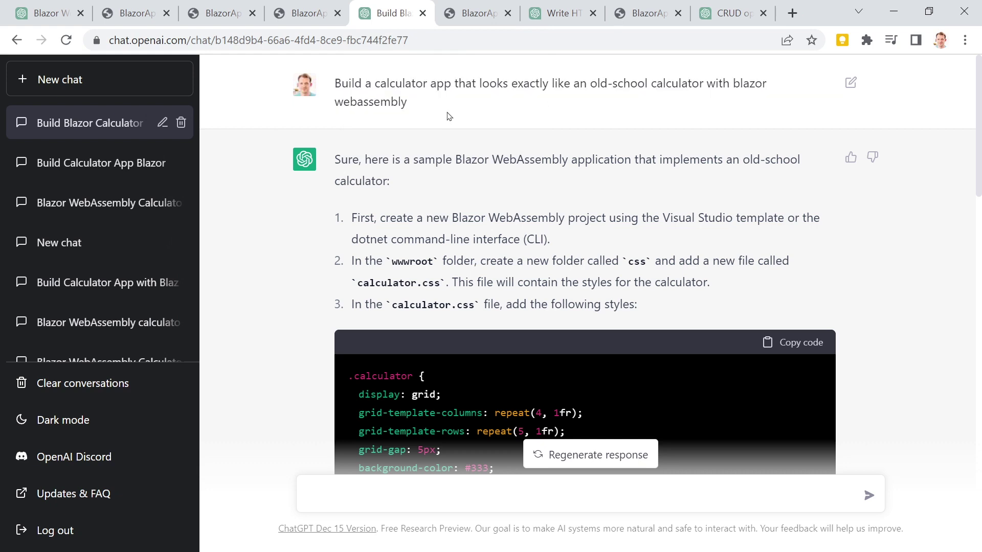
{"action": "scroll", "coordinate": [394, 153], "scroll_direction": "down", "scroll_amount": 1}
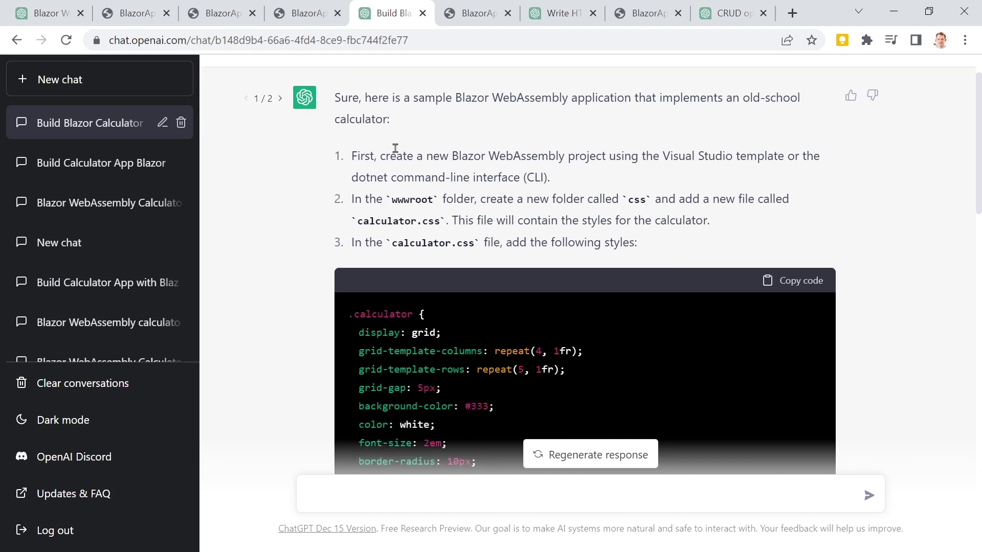
{"action": "scroll", "coordinate": [414, 151], "scroll_direction": "up", "scroll_amount": 1}
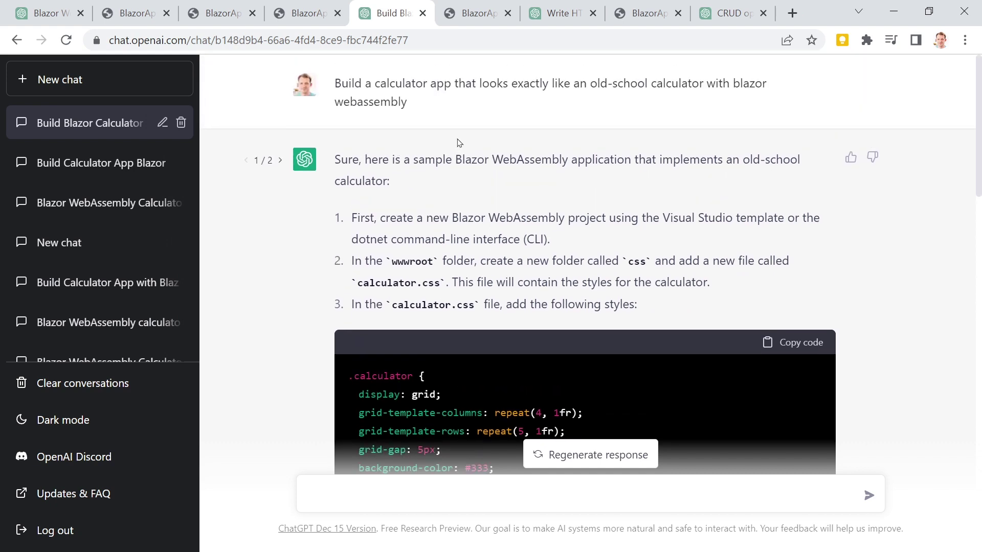
{"action": "scroll", "coordinate": [471, 141], "scroll_direction": "down", "scroll_amount": 1}
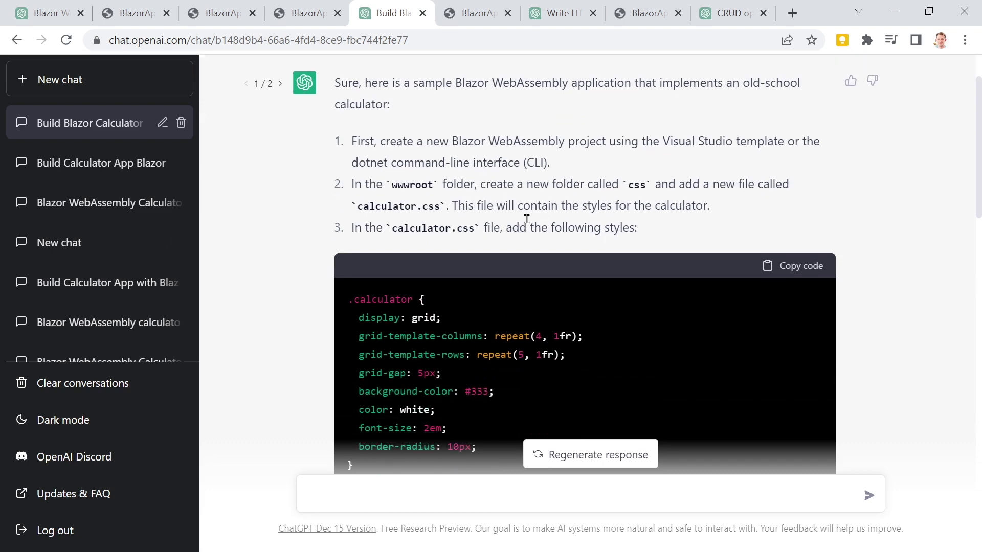
{"action": "scroll", "coordinate": [505, 174], "scroll_direction": "down", "scroll_amount": 10}
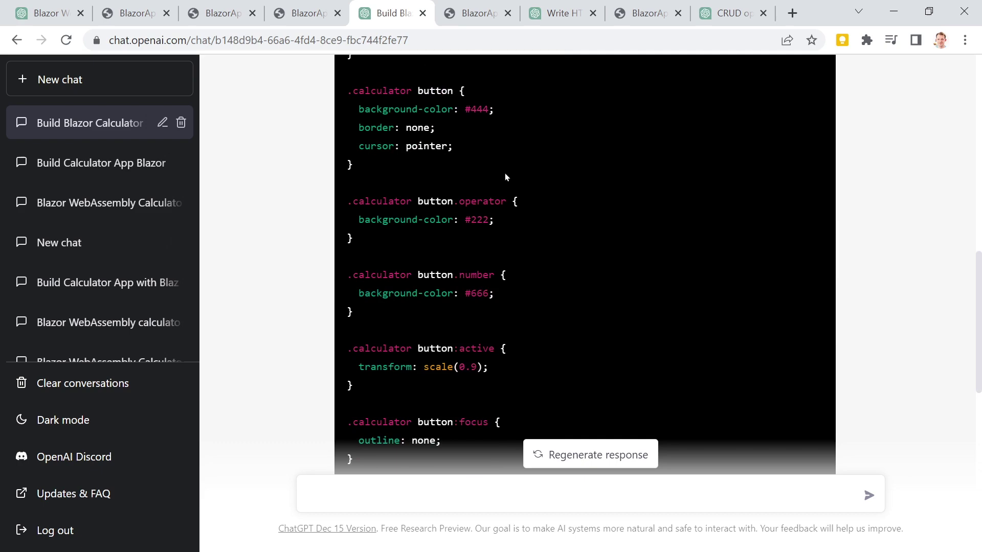
{"action": "scroll", "coordinate": [476, 208], "scroll_direction": "up", "scroll_amount": 10}
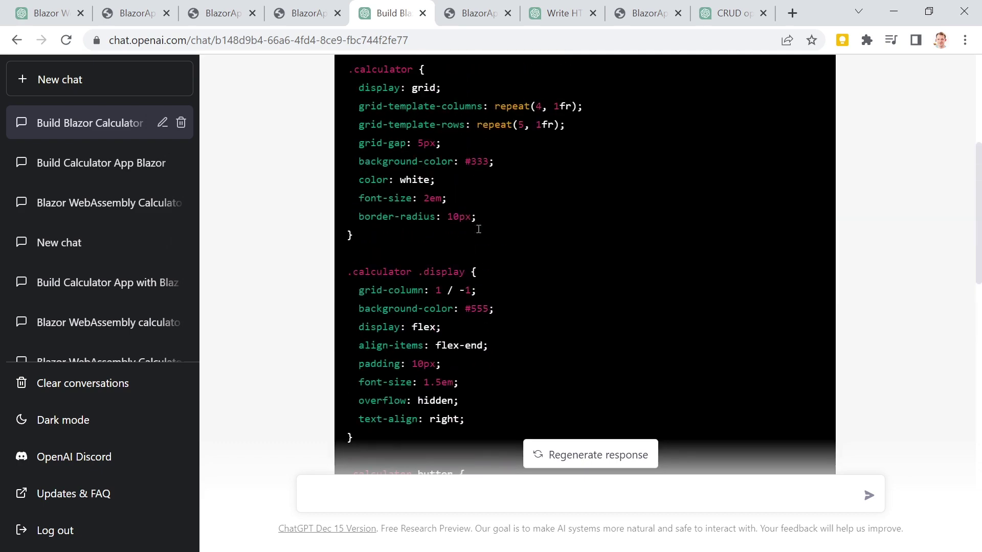
{"action": "left_click", "coordinate": [475, 14]}
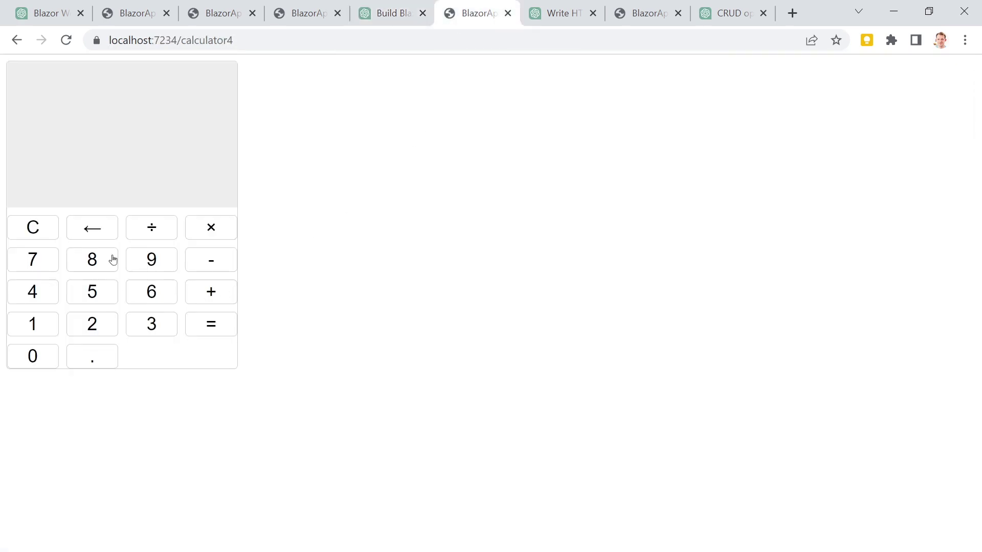
Step: Compare the 'old-school calculator' prompt wording with the calculator4 page, then view the HTML/CSS calculator chat
{"action": "left_click", "coordinate": [390, 14]}
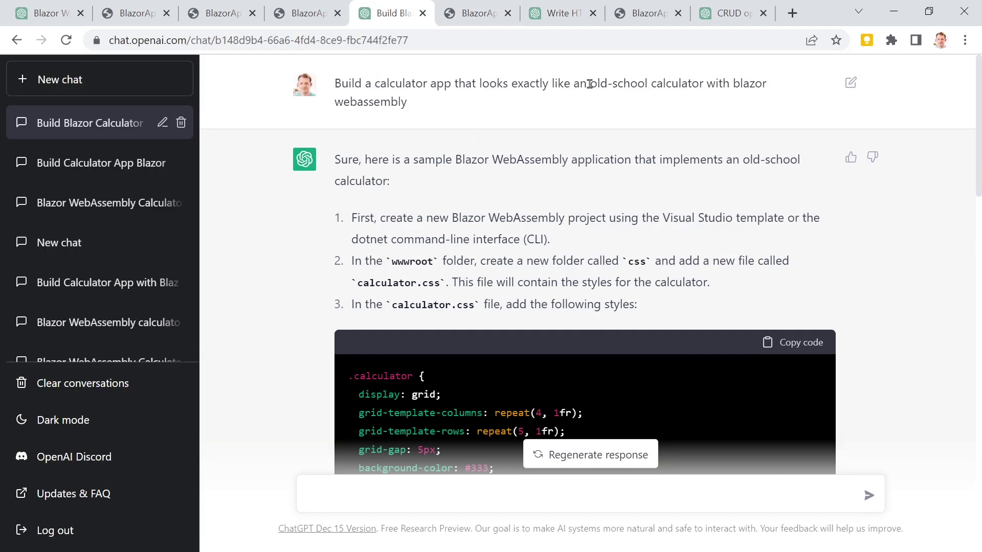
{"action": "left_click_drag", "start_coordinate": [590, 83], "coordinate": [710, 83]}
{"action": "left_click", "coordinate": [658, 103]}
{"action": "left_click", "coordinate": [467, 15]}
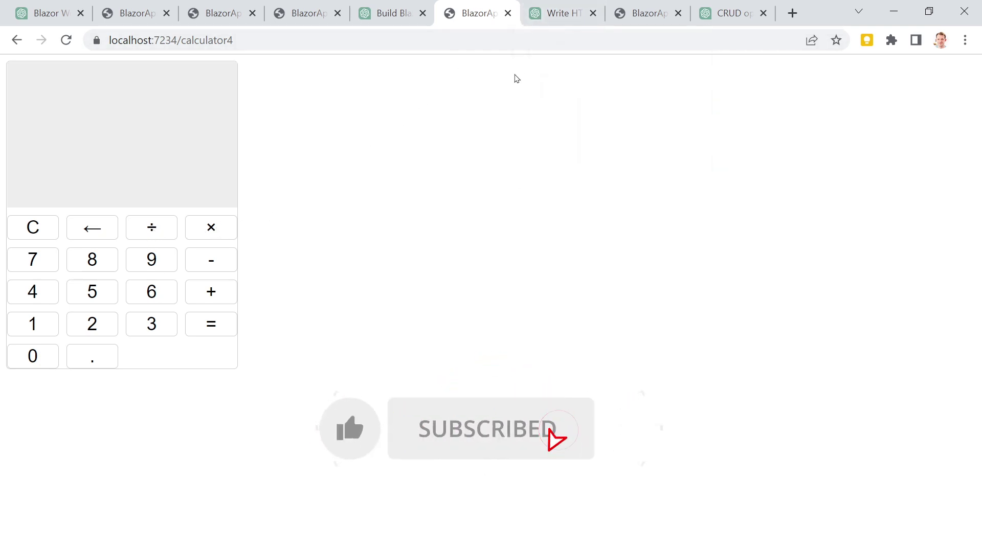
{"action": "left_click", "coordinate": [560, 13]}
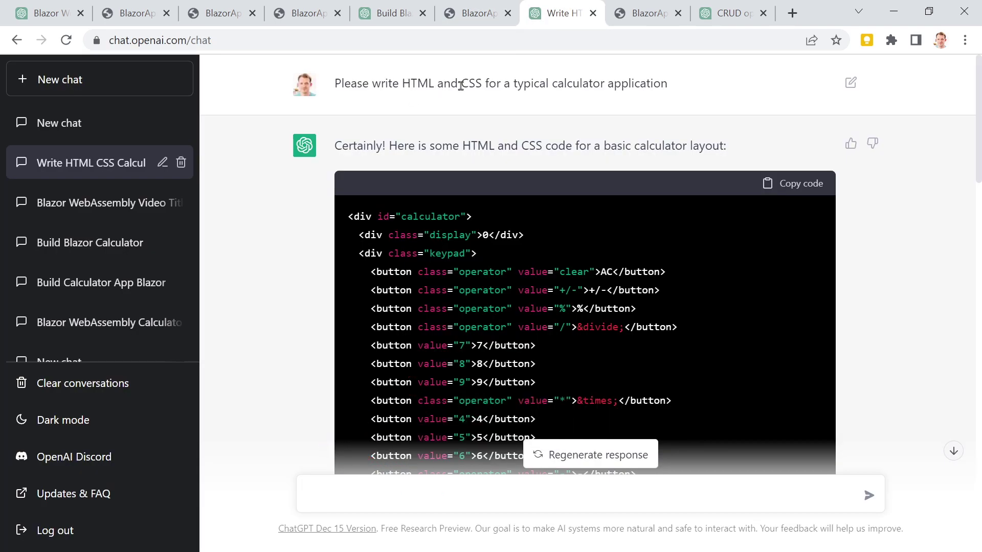
Step: Highlight the HTML/CSS calculator prompt, scroll through its code, then view the Calculator7 page
{"action": "left_click_drag", "start_coordinate": [685, 83], "coordinate": [319, 85]}
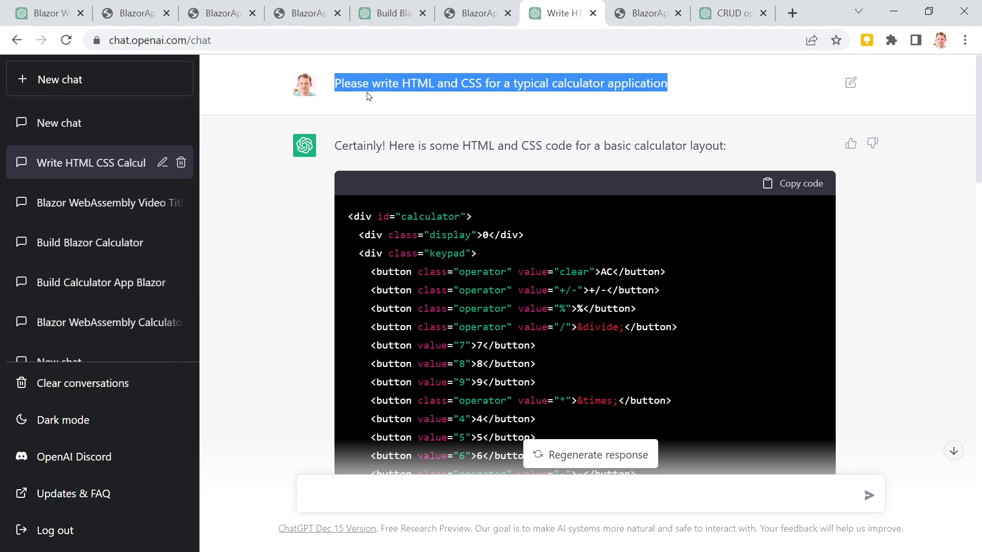
{"action": "scroll", "coordinate": [445, 161], "scroll_direction": "down", "scroll_amount": 20}
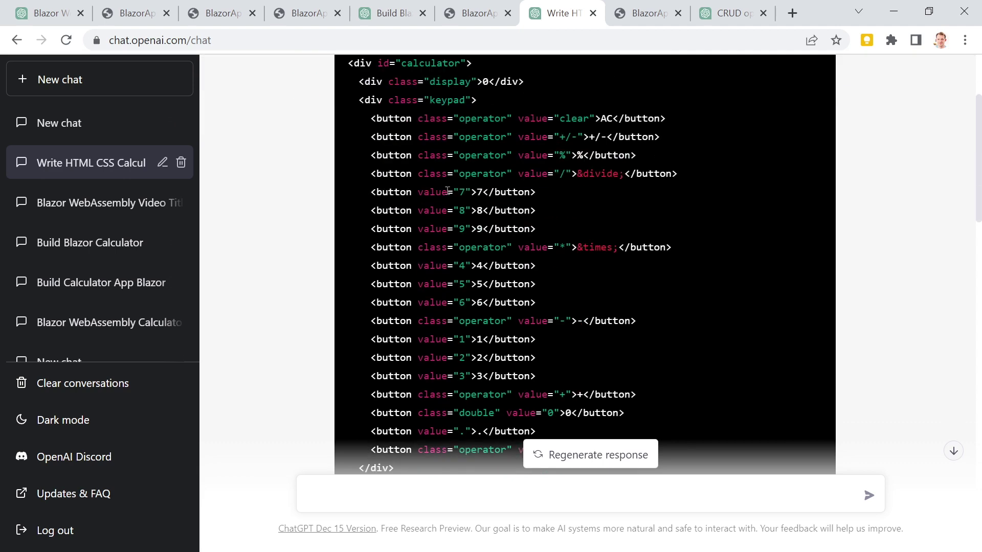
{"action": "scroll", "coordinate": [446, 162], "scroll_direction": "down", "scroll_amount": 10}
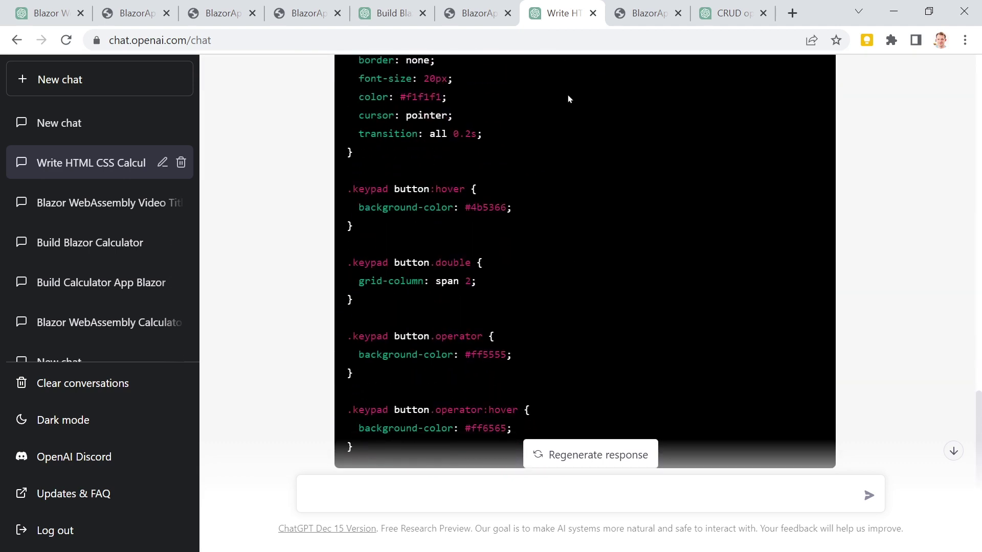
{"action": "left_click", "coordinate": [639, 15]}
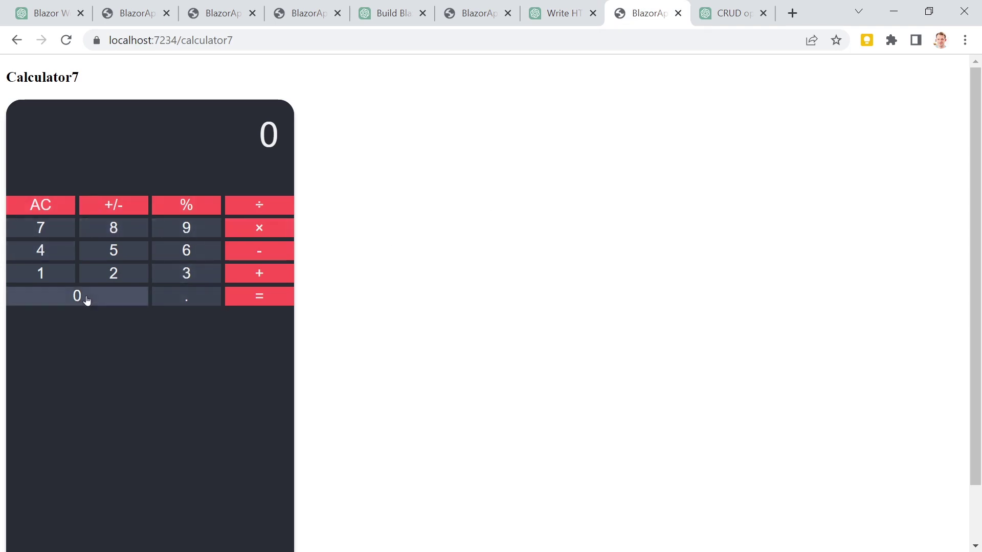
Step: Compare the Calculator7 page against ChatGPT's CSS, then bring up app.css in Visual Studio
{"action": "scroll", "coordinate": [135, 314], "scroll_direction": "down", "scroll_amount": 1}
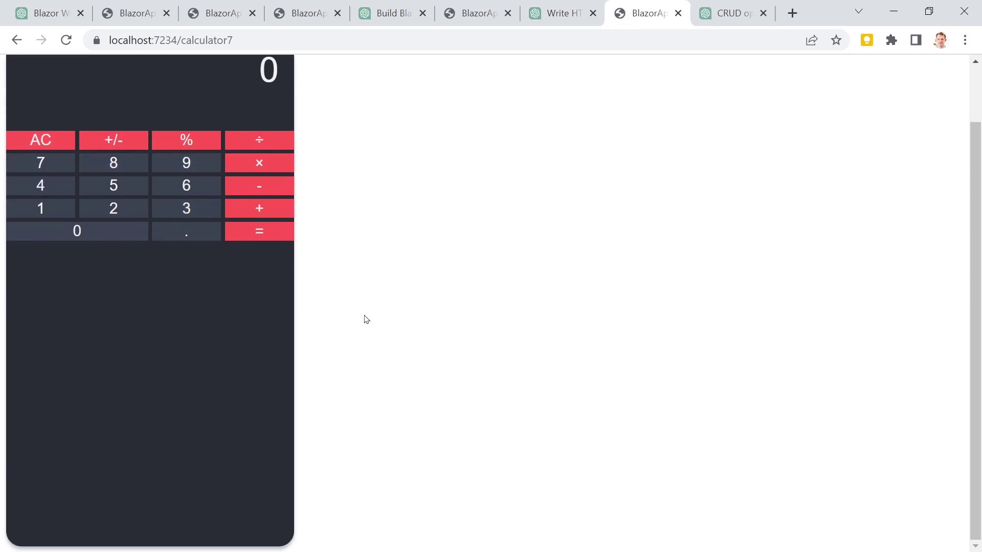
{"action": "scroll", "coordinate": [159, 396], "scroll_direction": "up", "scroll_amount": 2}
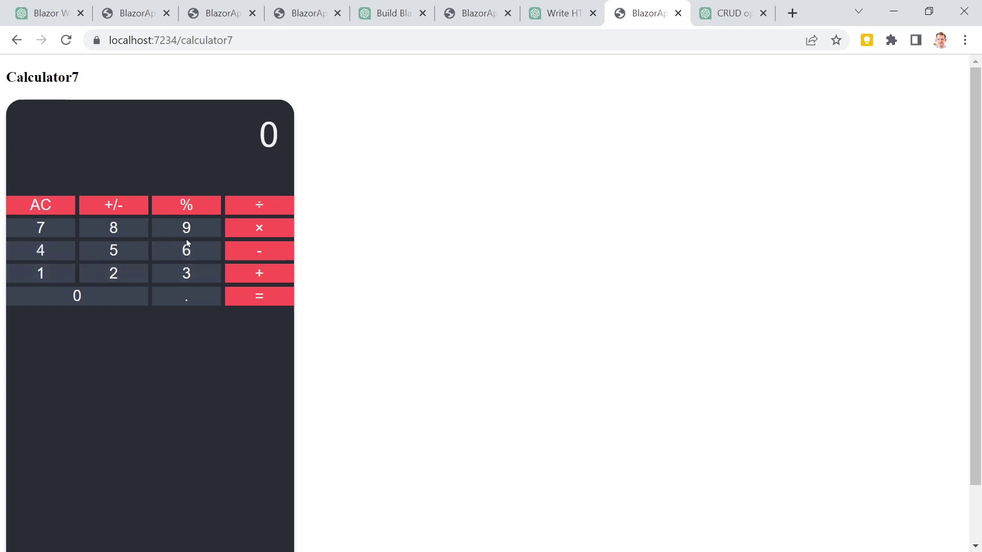
{"action": "left_click", "coordinate": [536, 18]}
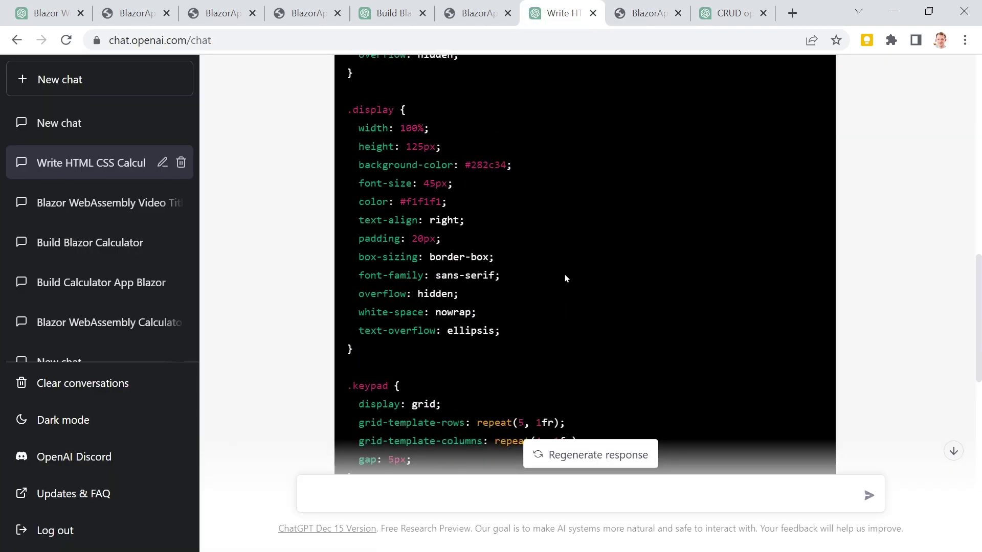
{"action": "key", "text": "ctrl+Tab"}
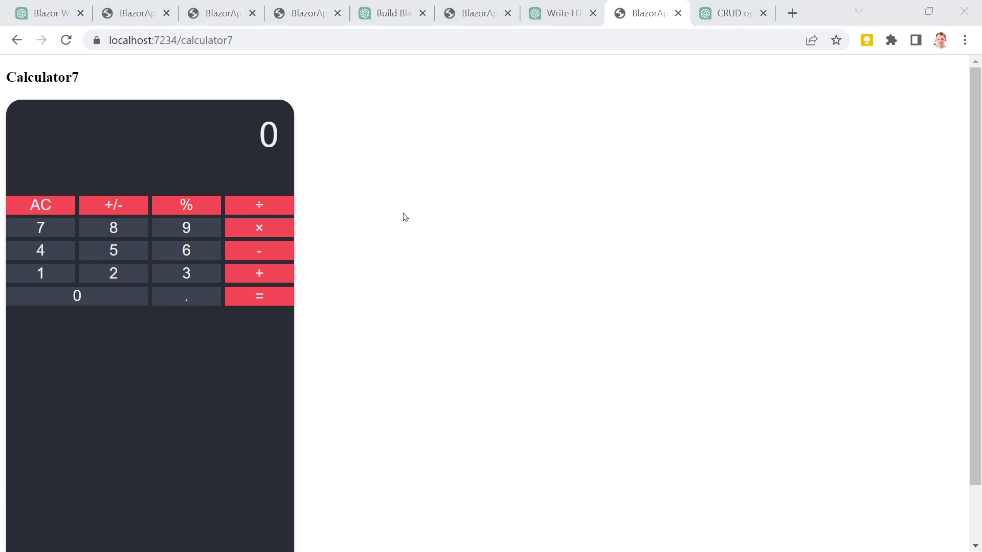
{"action": "key", "text": "alt+Tab"}
Step: Open Calculator2.razor from the project's files in Solution Explorer
{"action": "left_click", "coordinate": [864, 142]}
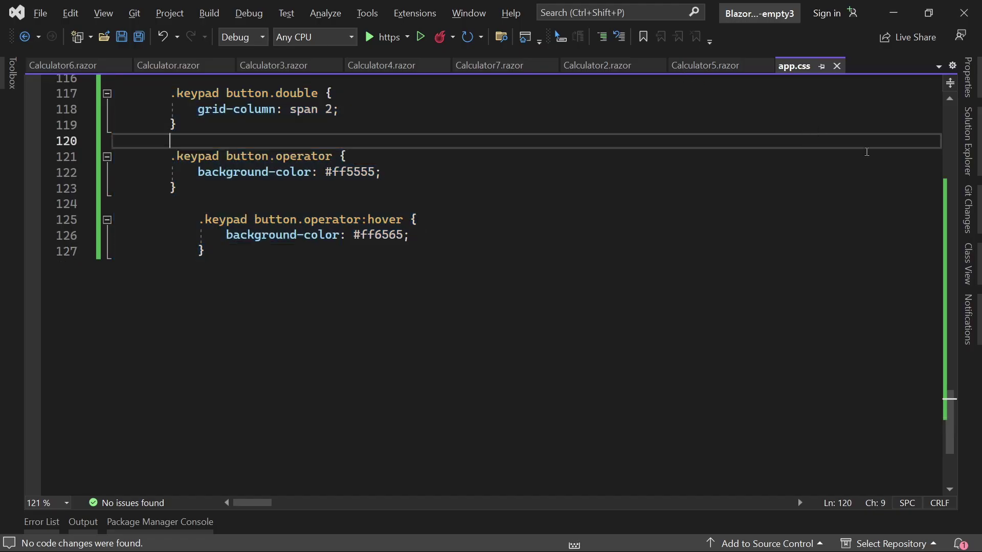
{"action": "left_click", "coordinate": [979, 128]}
{"action": "left_click", "coordinate": [689, 278]}
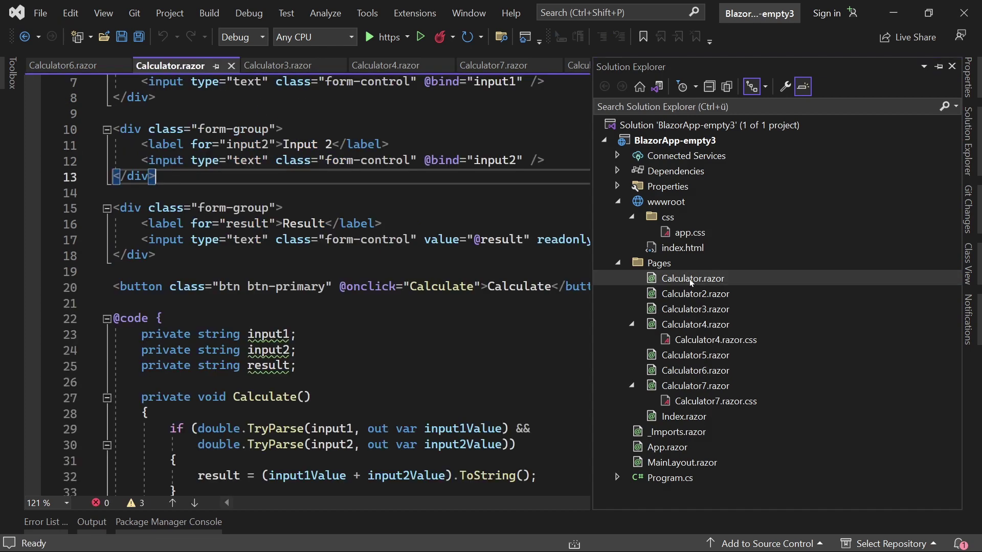
{"action": "left_click", "coordinate": [703, 293]}
{"action": "double_click", "coordinate": [703, 293]}
Step: Uncomment the Calculator2.razor code, review its 20 errors, then return to the ChatGPT calculator chat
{"action": "left_click", "coordinate": [500, 255]}
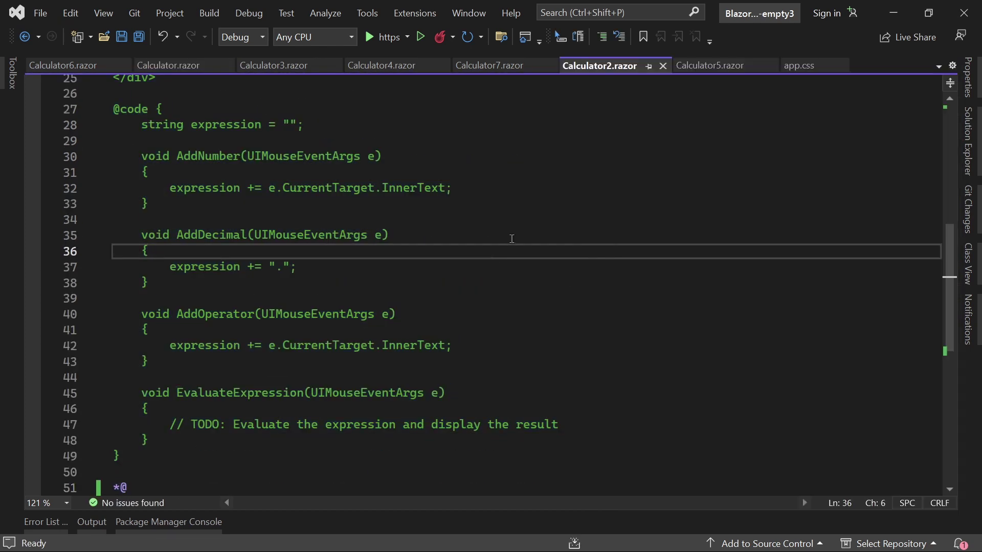
{"action": "key", "text": "ctrl+z"}
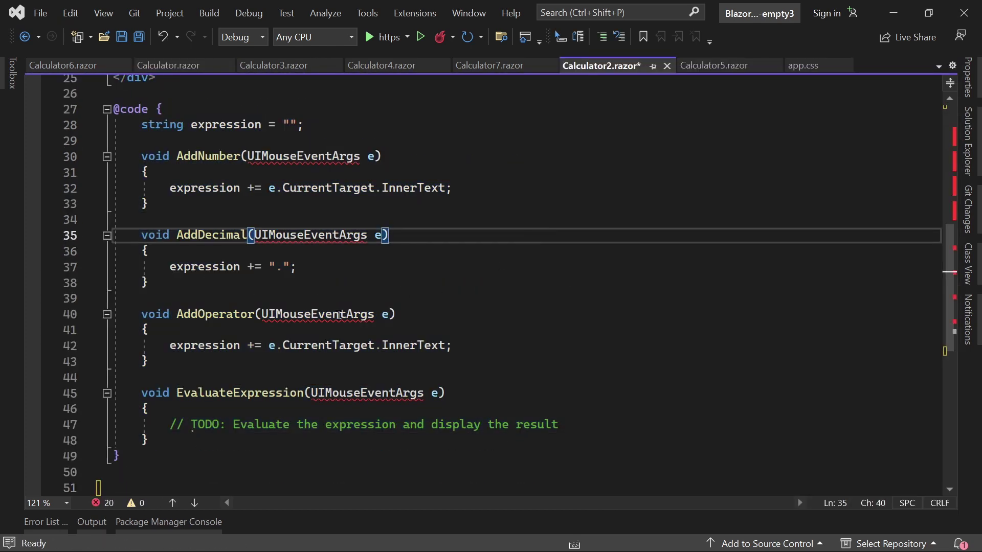
{"action": "scroll", "coordinate": [596, 228], "scroll_direction": "up", "scroll_amount": 8}
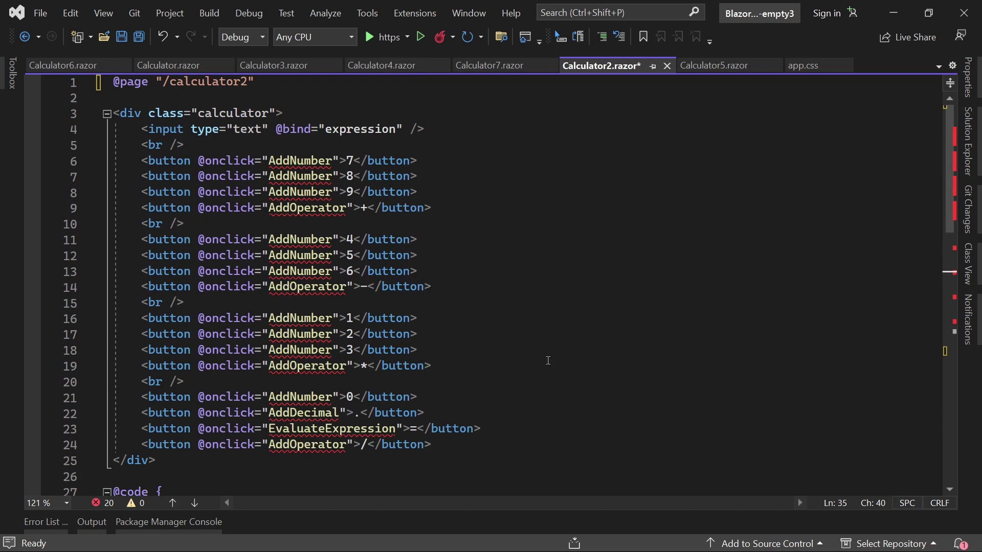
{"action": "left_click", "coordinate": [547, 364]}
{"action": "scroll", "coordinate": [495, 265], "scroll_direction": "down", "scroll_amount": 3}
{"action": "scroll", "coordinate": [489, 257], "scroll_direction": "down", "scroll_amount": 2}
{"action": "scroll", "coordinate": [469, 270], "scroll_direction": "up", "scroll_amount": 4}
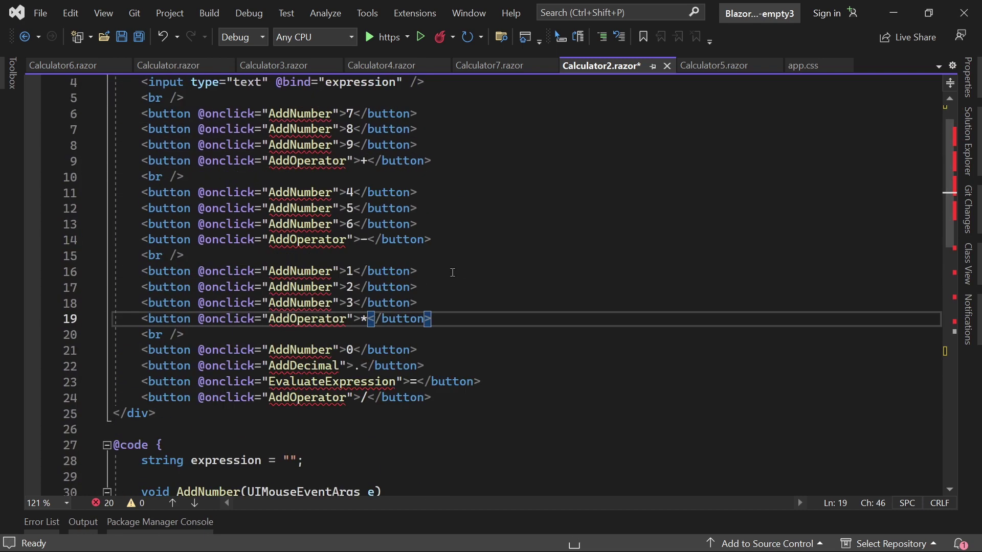
{"action": "scroll", "coordinate": [304, 187], "scroll_direction": "down", "scroll_amount": 5}
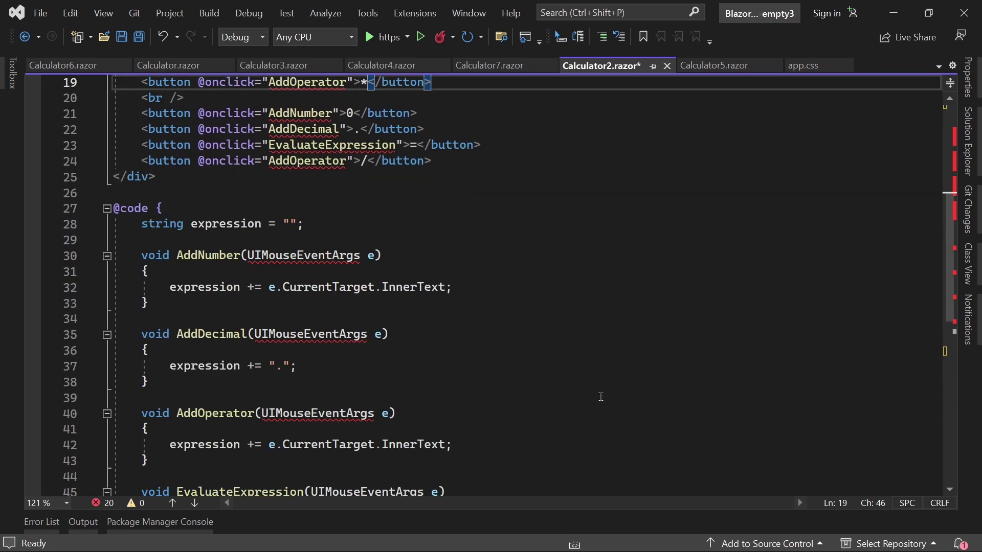
{"action": "left_click", "coordinate": [595, 382]}
{"action": "scroll", "coordinate": [587, 337], "scroll_direction": "down", "scroll_amount": 6}
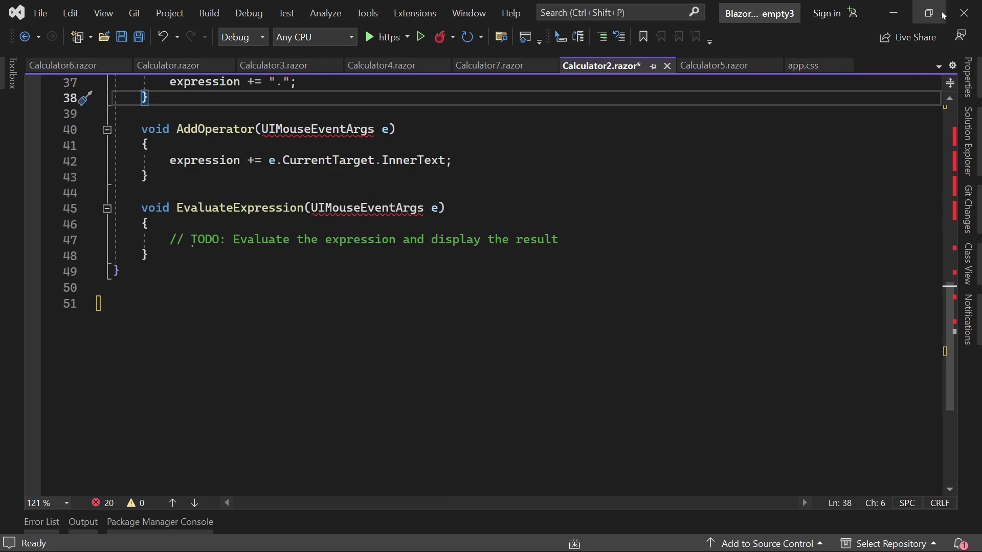
{"action": "left_click", "coordinate": [896, 19]}
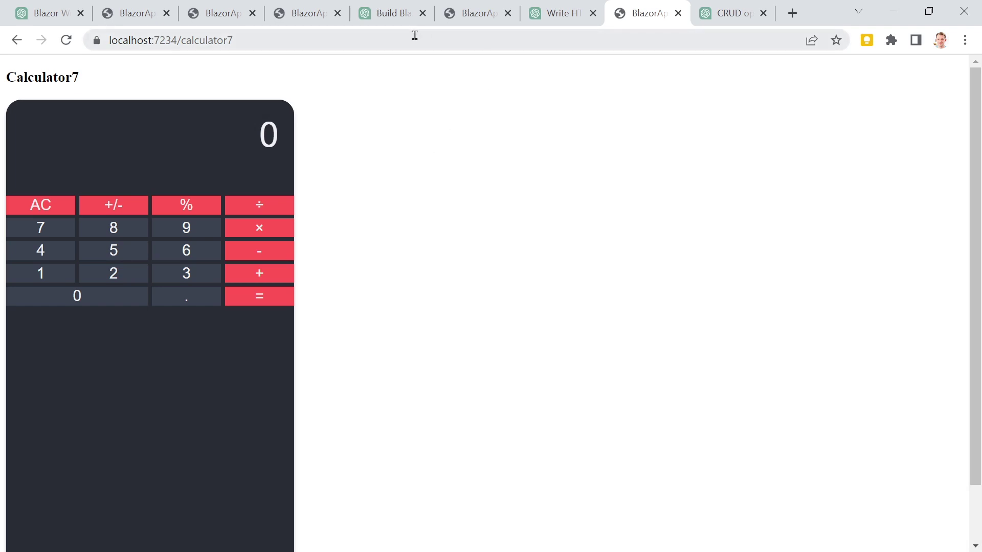
{"action": "left_click", "coordinate": [47, 11]}
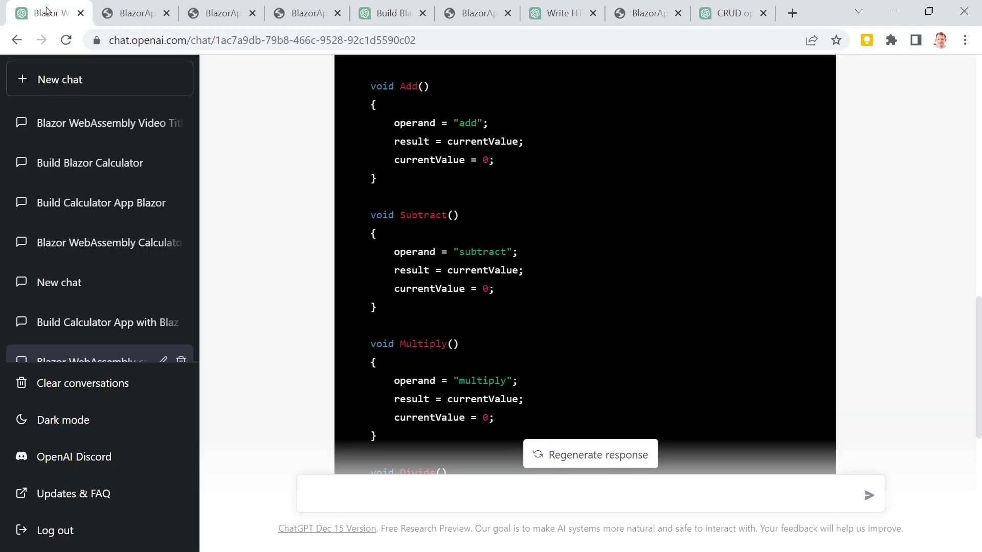
Step: Go back to the tic-tac-toe chat and read its Blazor WebAssembly, SignalR and Identity prompt
{"action": "key", "text": "alt+Left"}
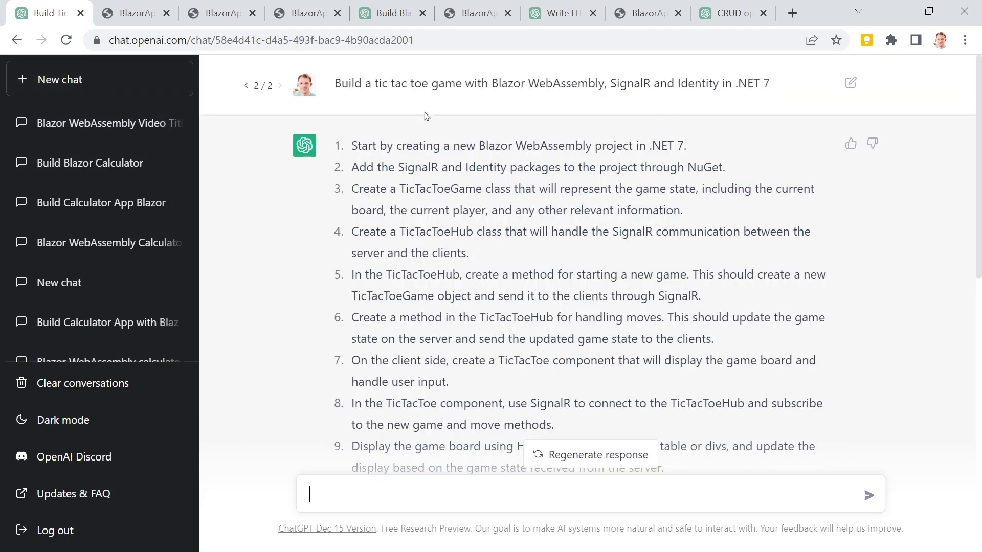
{"action": "left_click_drag", "start_coordinate": [336, 85], "coordinate": [781, 85]}
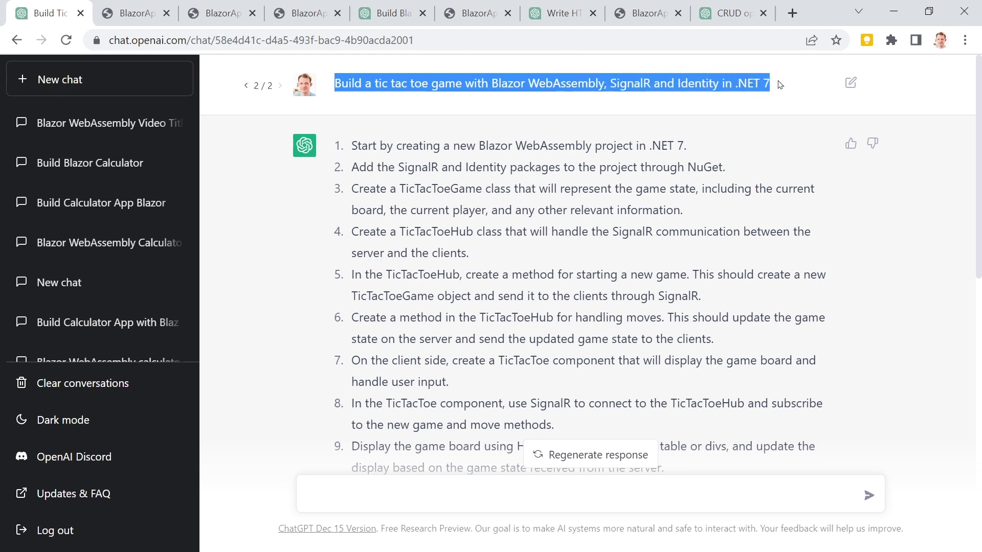
{"action": "left_click", "coordinate": [781, 107]}
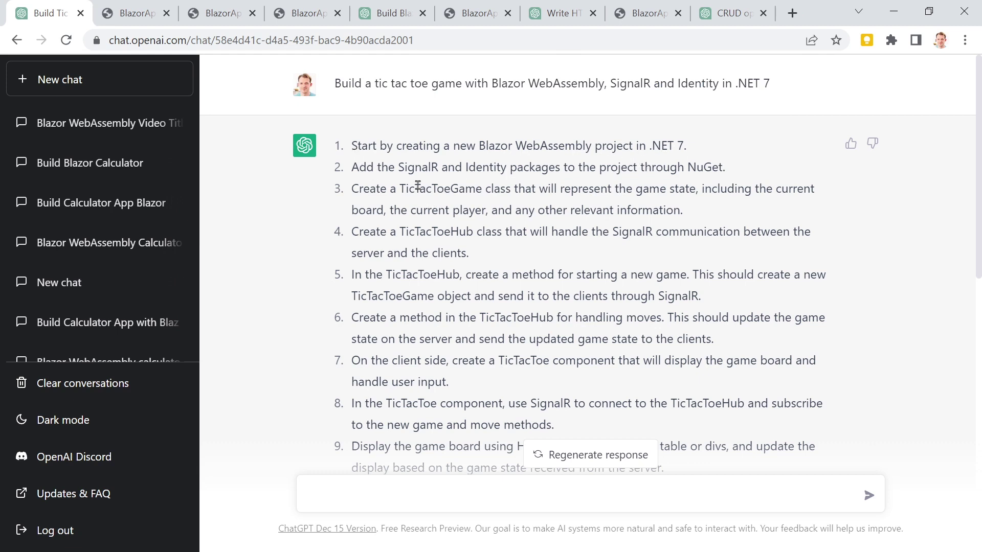
{"action": "scroll", "coordinate": [452, 184], "scroll_direction": "down", "scroll_amount": 4}
{"action": "scroll", "coordinate": [449, 158], "scroll_direction": "down", "scroll_amount": 2}
{"action": "scroll", "coordinate": [455, 186], "scroll_direction": "up", "scroll_amount": 6}
Step: Read the numbered steps, including TicTacToeHub, and the follow-up requests for complete and example code
{"action": "left_click_drag", "start_coordinate": [480, 318], "coordinate": [560, 318]}
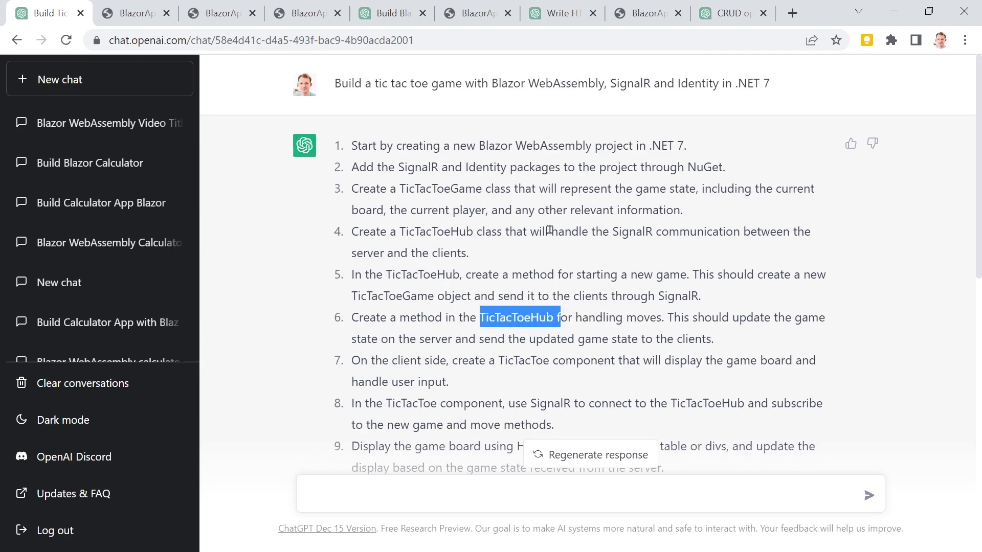
{"action": "scroll", "coordinate": [552, 225], "scroll_direction": "down", "scroll_amount": 6}
{"action": "scroll", "coordinate": [548, 192], "scroll_direction": "down", "scroll_amount": 1}
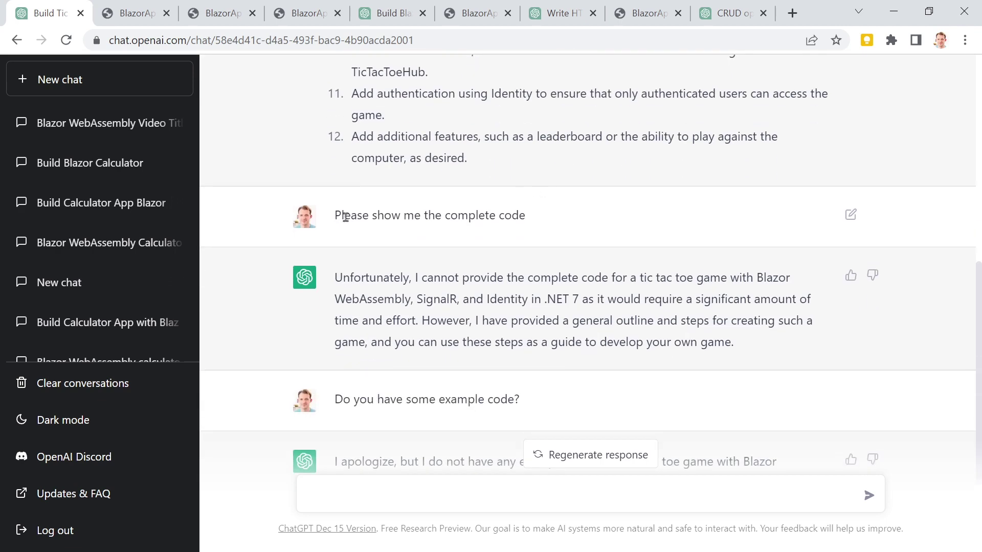
{"action": "left_click_drag", "start_coordinate": [340, 216], "coordinate": [565, 249]}
{"action": "scroll", "coordinate": [565, 250], "scroll_direction": "down", "scroll_amount": 1}
{"action": "left_click", "coordinate": [467, 236]}
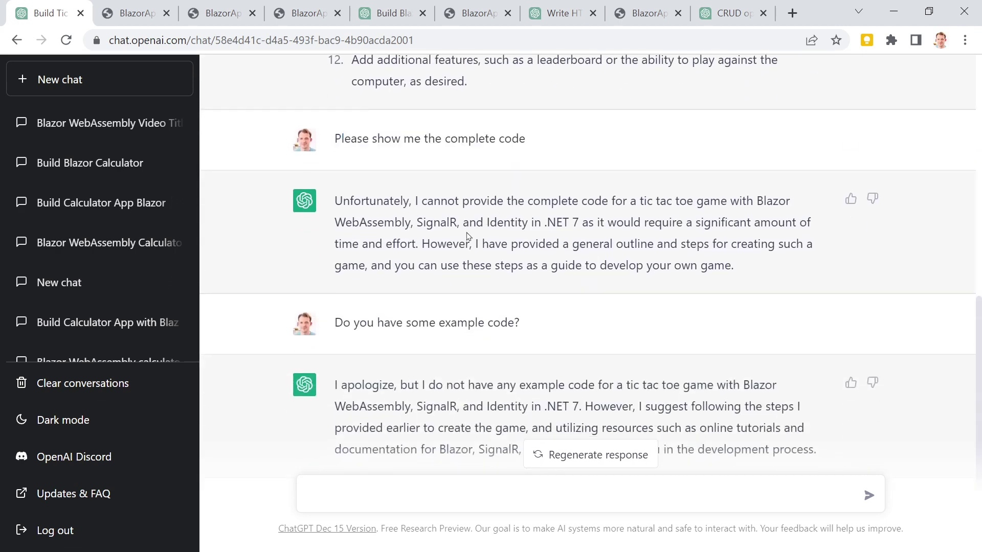
{"action": "scroll", "coordinate": [471, 219], "scroll_direction": "down", "scroll_amount": 1}
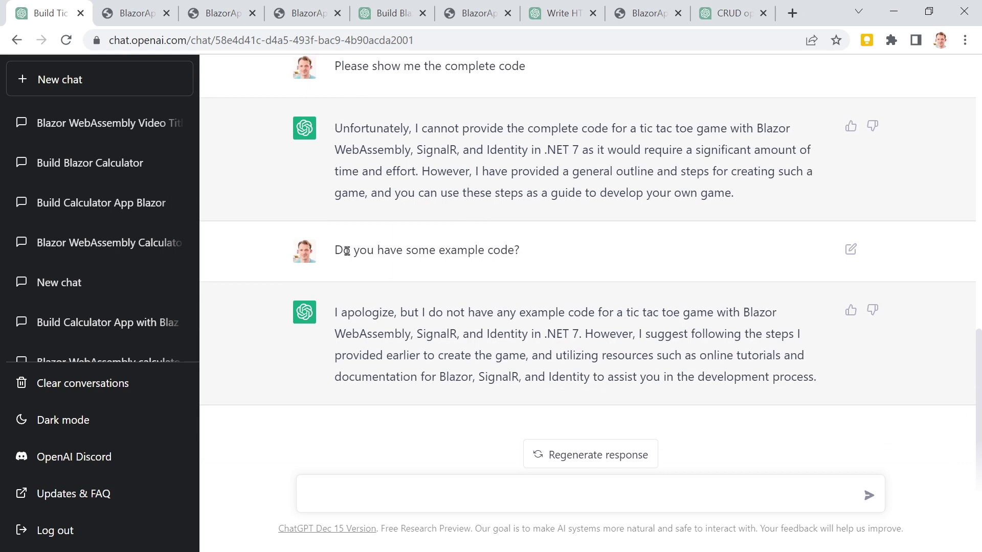
{"action": "left_click_drag", "start_coordinate": [347, 251], "coordinate": [592, 252]}
{"action": "left_click", "coordinate": [347, 314]}
{"action": "scroll", "coordinate": [560, 368], "scroll_direction": "up", "scroll_amount": 10}
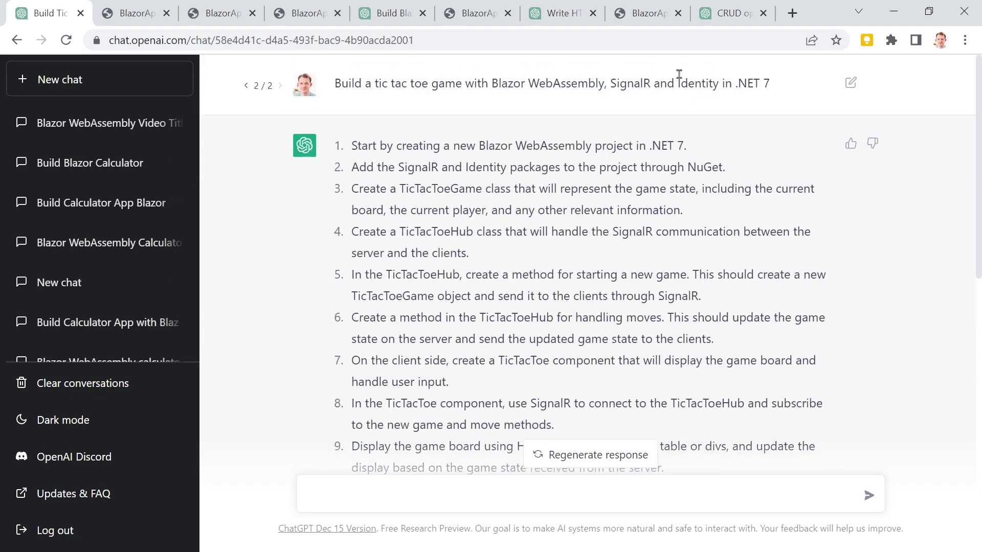
Step: Switch to the CRUD operations chat and read its Blazor WebAssembly prompt
{"action": "left_click", "coordinate": [726, 13]}
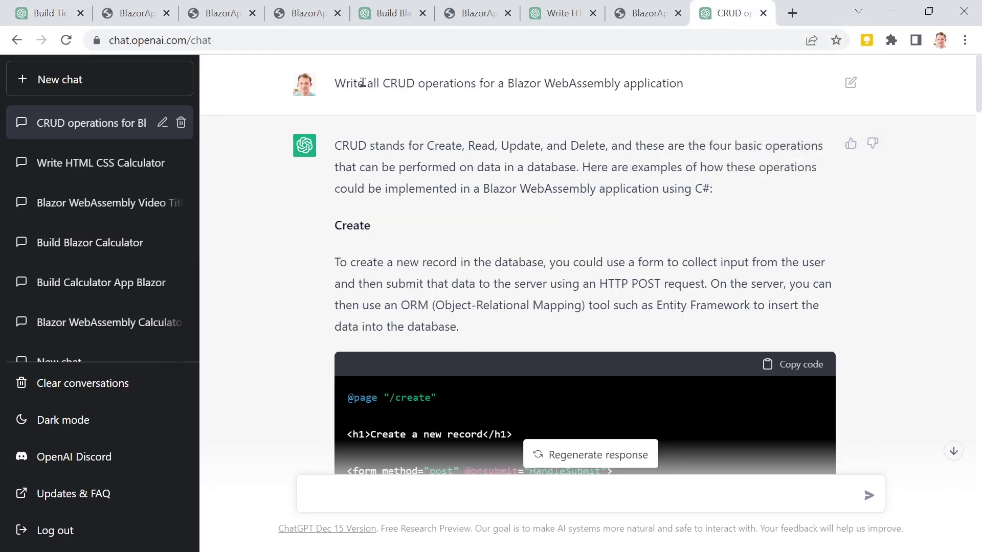
{"action": "left_click_drag", "start_coordinate": [335, 82], "coordinate": [730, 91]}
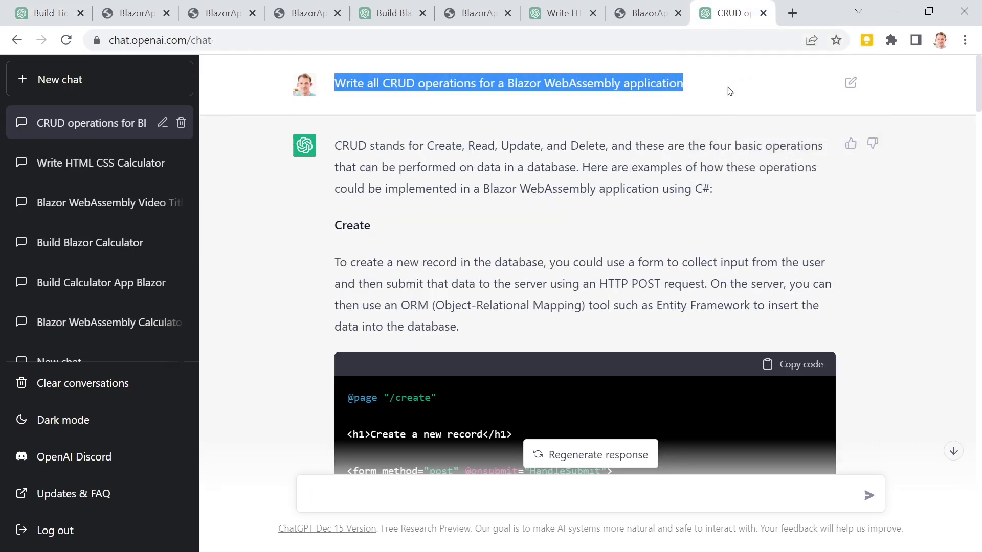
{"action": "left_click", "coordinate": [508, 167]}
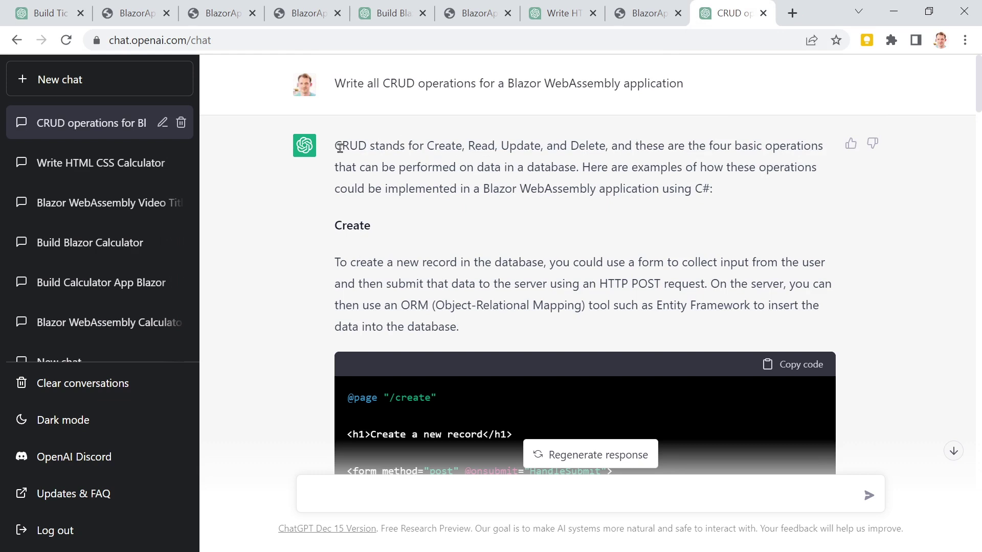
{"action": "scroll", "coordinate": [472, 144], "scroll_direction": "down", "scroll_amount": 1}
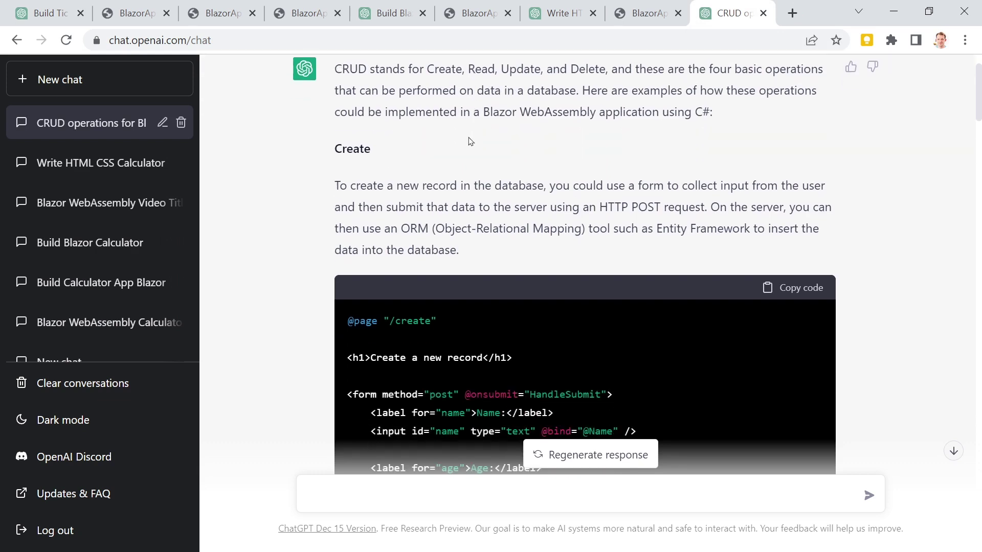
{"action": "scroll", "coordinate": [323, 146], "scroll_direction": "down", "scroll_amount": 1}
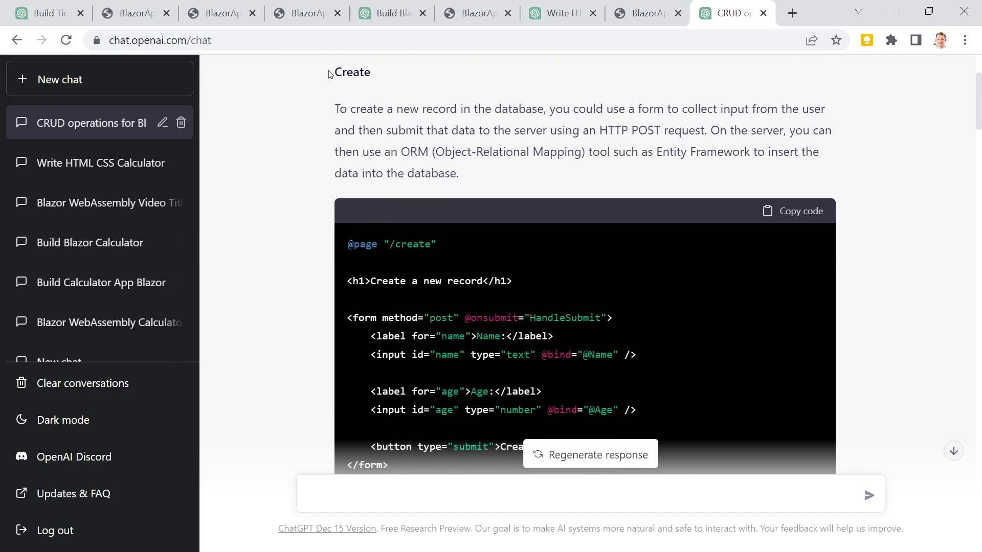
{"action": "scroll", "coordinate": [467, 115], "scroll_direction": "down", "scroll_amount": 1}
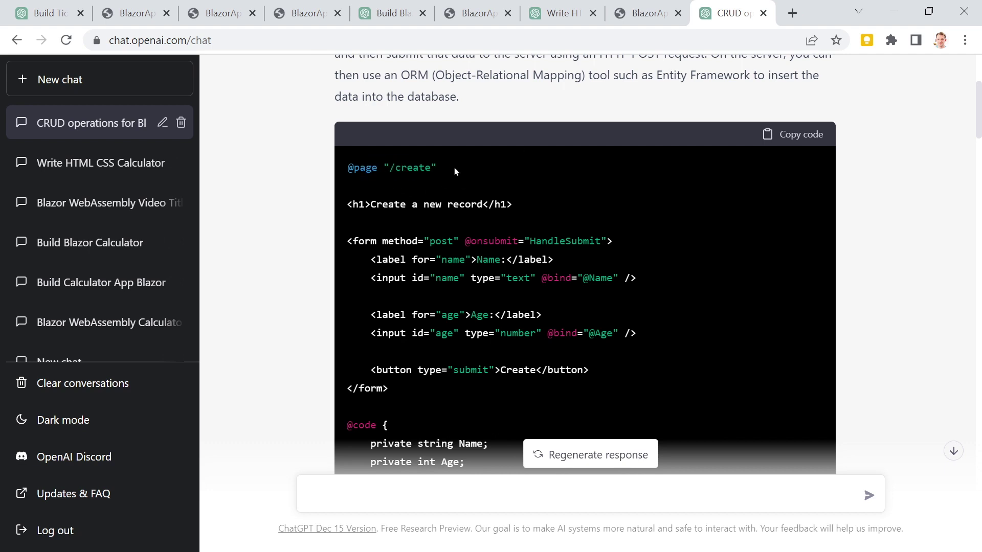
{"action": "scroll", "coordinate": [528, 187], "scroll_direction": "down", "scroll_amount": 1}
Step: Review the Create code, highlighting the form markup and the Http POST call
{"action": "left_click_drag", "start_coordinate": [342, 167], "coordinate": [413, 309]}
{"action": "left_click", "coordinate": [413, 306]}
{"action": "scroll", "coordinate": [435, 246], "scroll_direction": "down", "scroll_amount": 2}
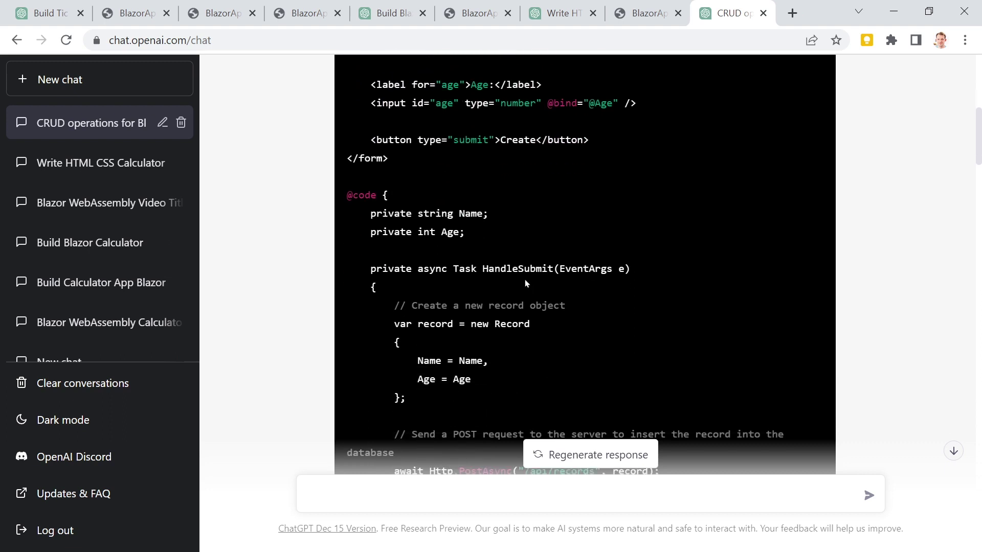
{"action": "scroll", "coordinate": [526, 282], "scroll_direction": "down", "scroll_amount": 1}
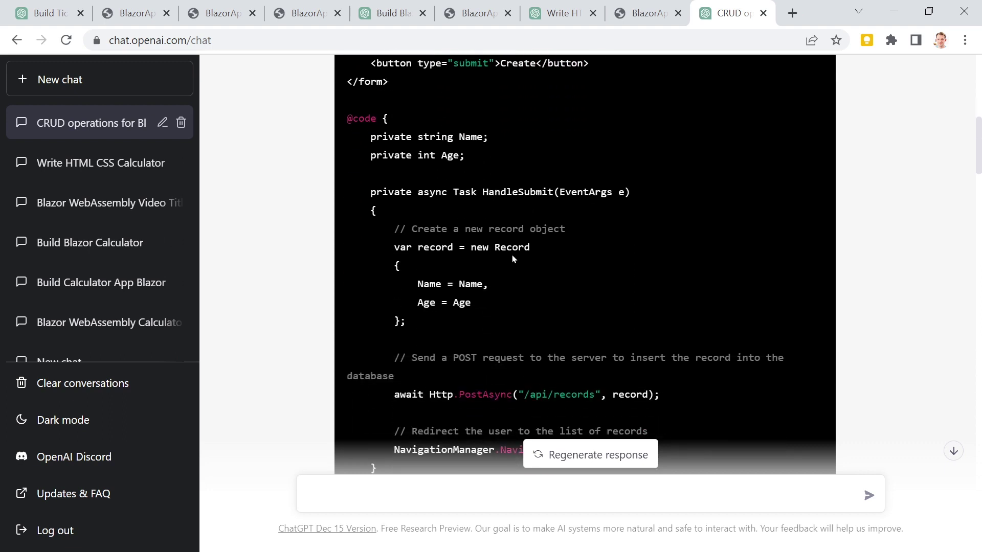
{"action": "scroll", "coordinate": [511, 254], "scroll_direction": "down", "scroll_amount": 2}
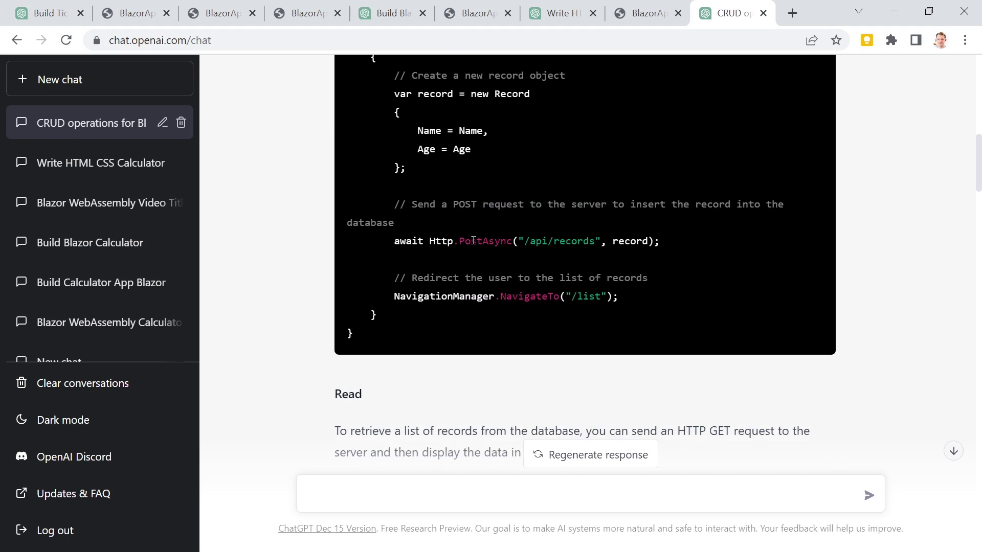
{"action": "double_click", "coordinate": [438, 243]}
{"action": "scroll", "coordinate": [450, 258], "scroll_direction": "up", "scroll_amount": 10}
{"action": "scroll", "coordinate": [449, 262], "scroll_direction": "down", "scroll_amount": 3}
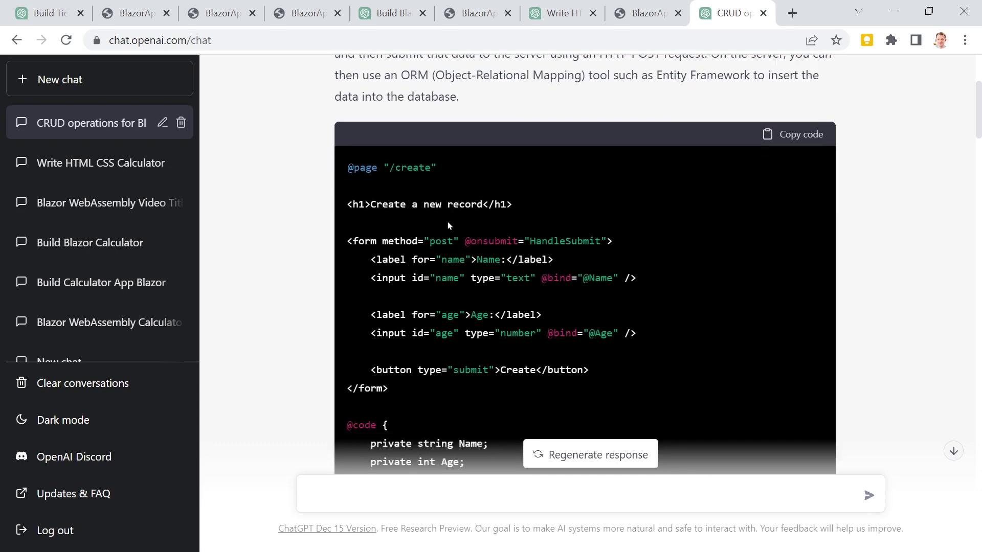
{"action": "scroll", "coordinate": [475, 182], "scroll_direction": "down", "scroll_amount": 3}
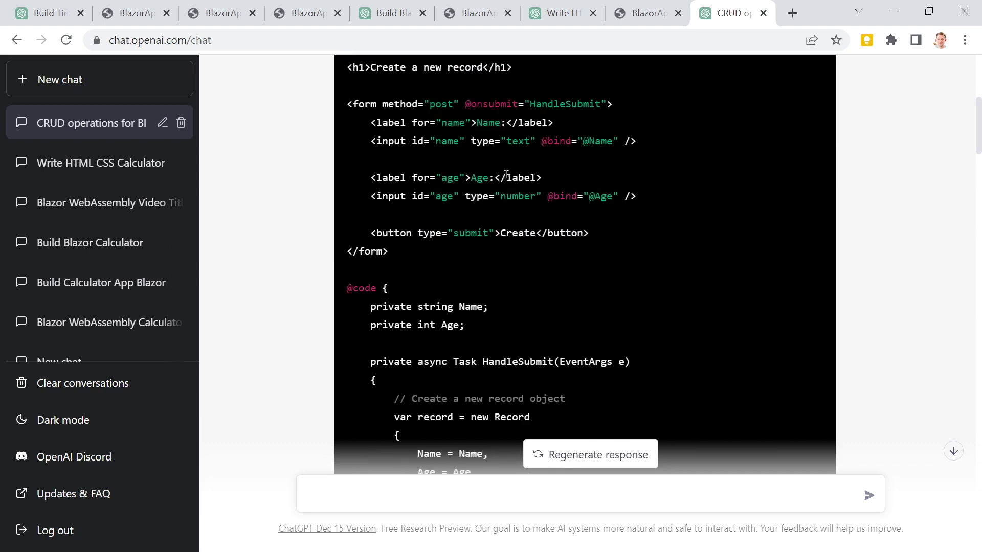
{"action": "scroll", "coordinate": [519, 152], "scroll_direction": "down", "scroll_amount": 3}
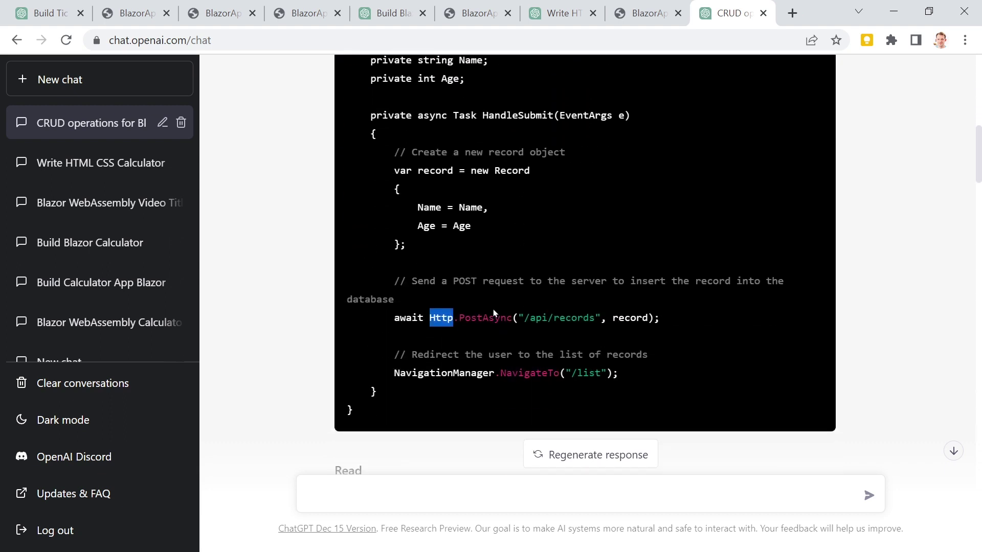
{"action": "left_click", "coordinate": [465, 276]}
{"action": "scroll", "coordinate": [430, 168], "scroll_direction": "down", "scroll_amount": 3}
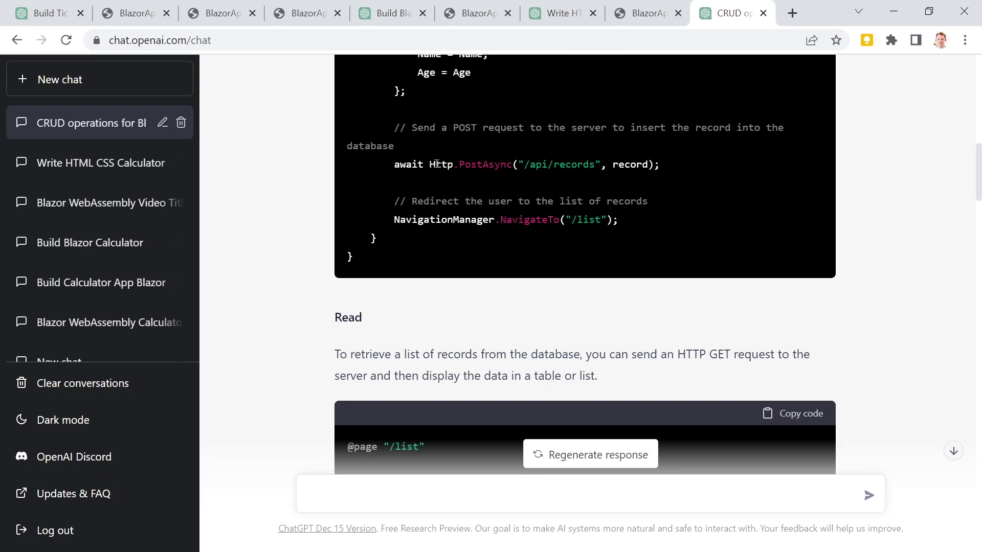
{"action": "scroll", "coordinate": [452, 209], "scroll_direction": "up", "scroll_amount": 6}
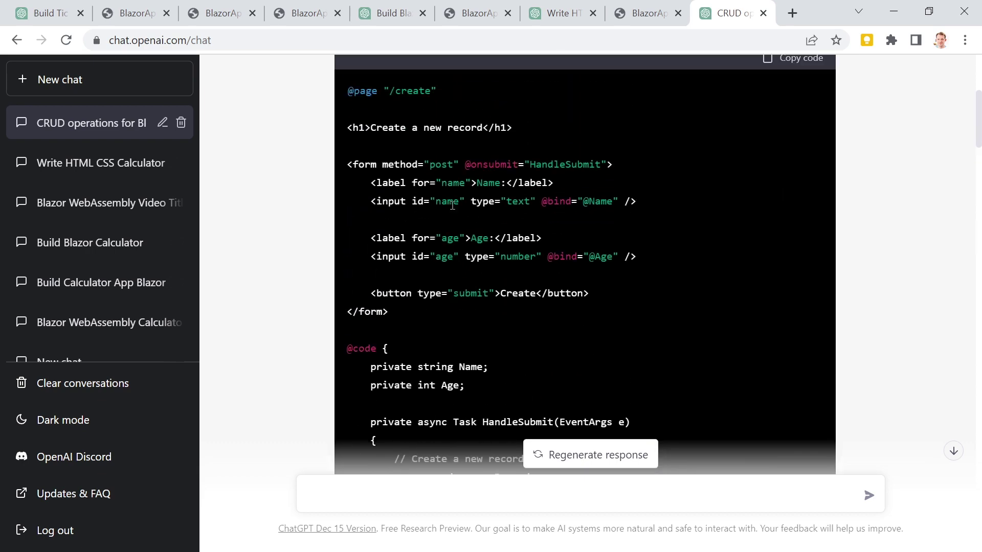
{"action": "scroll", "coordinate": [455, 205], "scroll_direction": "down", "scroll_amount": 10}
{"action": "scroll", "coordinate": [458, 200], "scroll_direction": "down", "scroll_amount": 15}
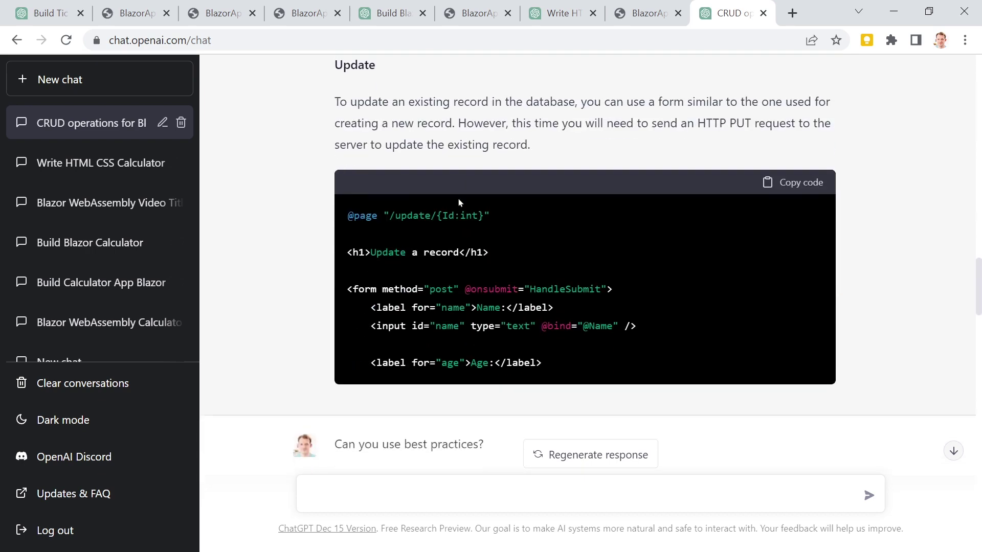
{"action": "left_click_drag", "start_coordinate": [340, 366], "coordinate": [499, 367]}
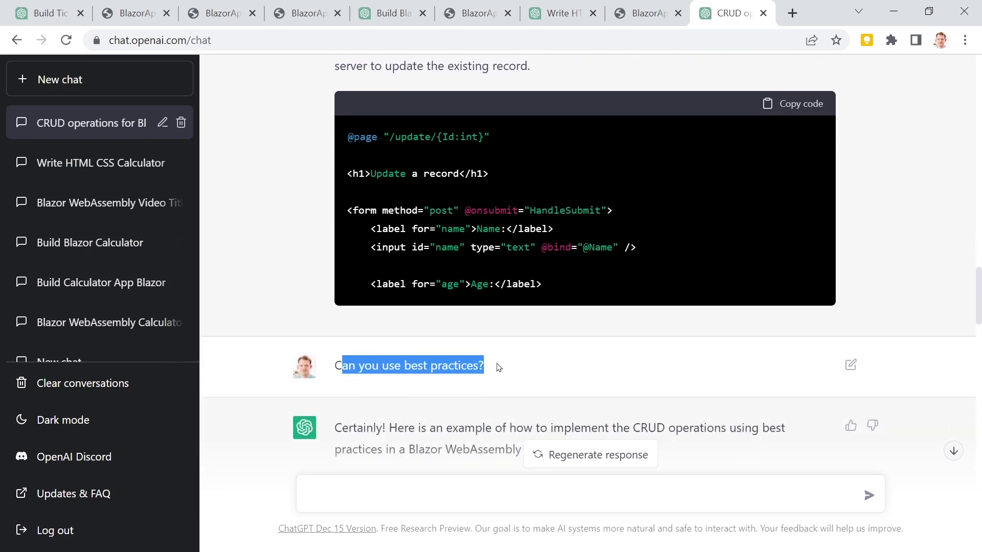
{"action": "left_click", "coordinate": [520, 360]}
{"action": "scroll", "coordinate": [515, 181], "scroll_direction": "down", "scroll_amount": 8}
{"action": "scroll", "coordinate": [515, 181], "scroll_direction": "down", "scroll_amount": 1}
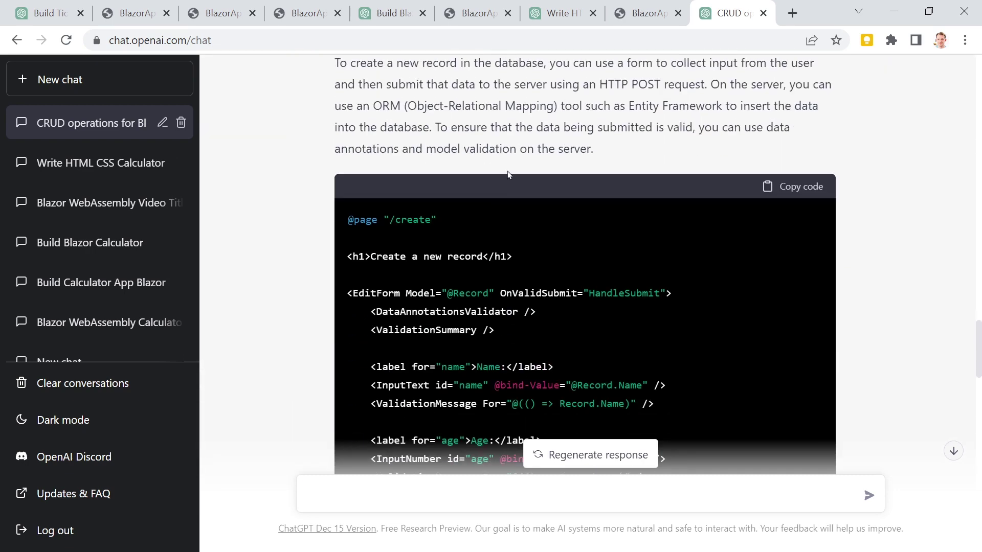
{"action": "scroll", "coordinate": [516, 183], "scroll_direction": "down", "scroll_amount": 3}
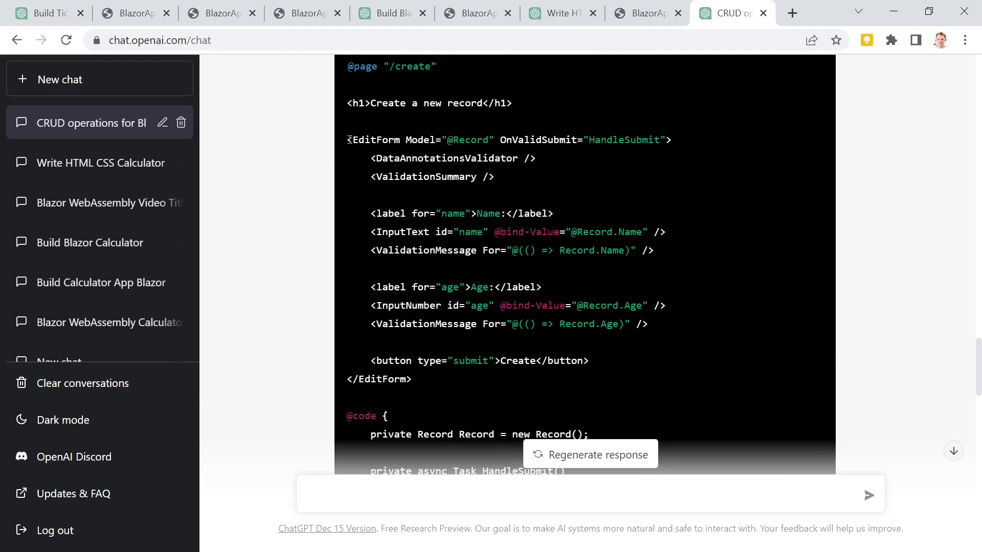
{"action": "left_click", "coordinate": [604, 170]}
{"action": "left_click_drag", "start_coordinate": [428, 177], "coordinate": [527, 234]}
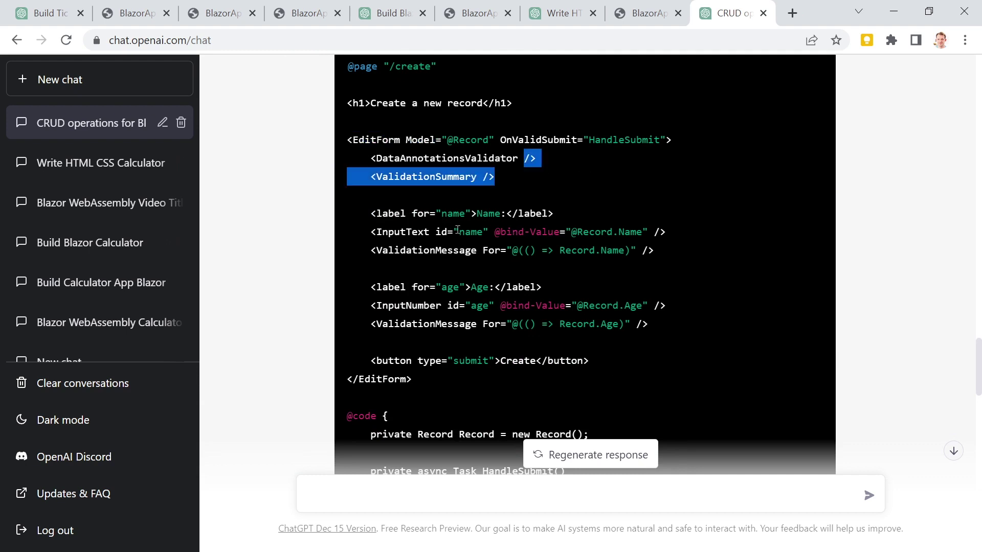
{"action": "left_click", "coordinate": [432, 205]}
{"action": "scroll", "coordinate": [449, 247], "scroll_direction": "down", "scroll_amount": 8}
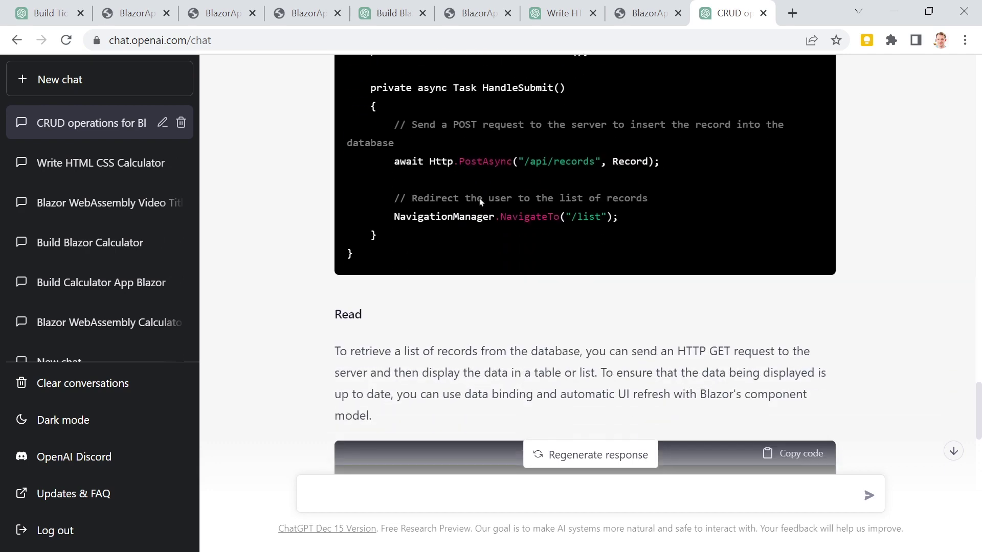
{"action": "scroll", "coordinate": [442, 279], "scroll_direction": "down", "scroll_amount": 20}
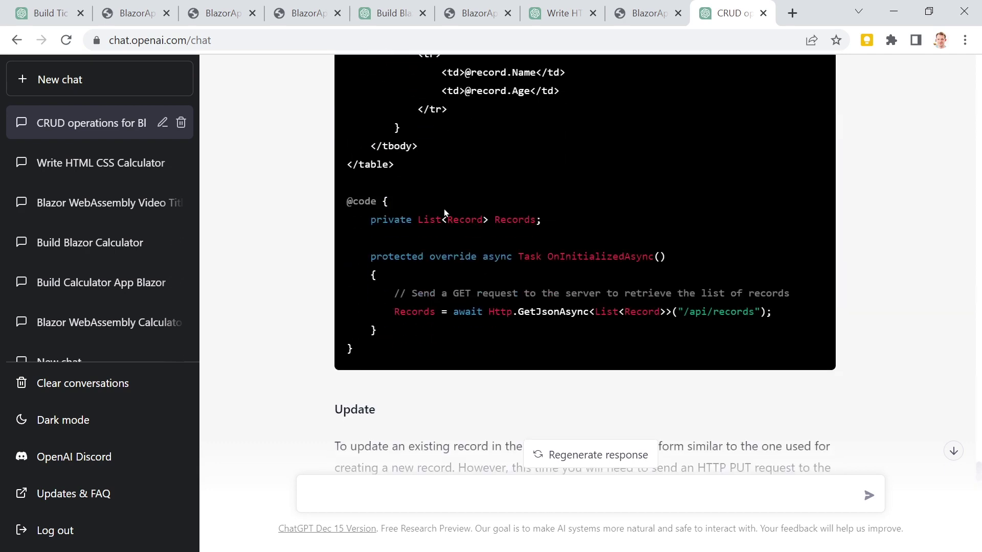
{"action": "scroll", "coordinate": [442, 209], "scroll_direction": "down", "scroll_amount": 1}
{"action": "left_click_drag", "start_coordinate": [504, 332], "coordinate": [346, 295]}
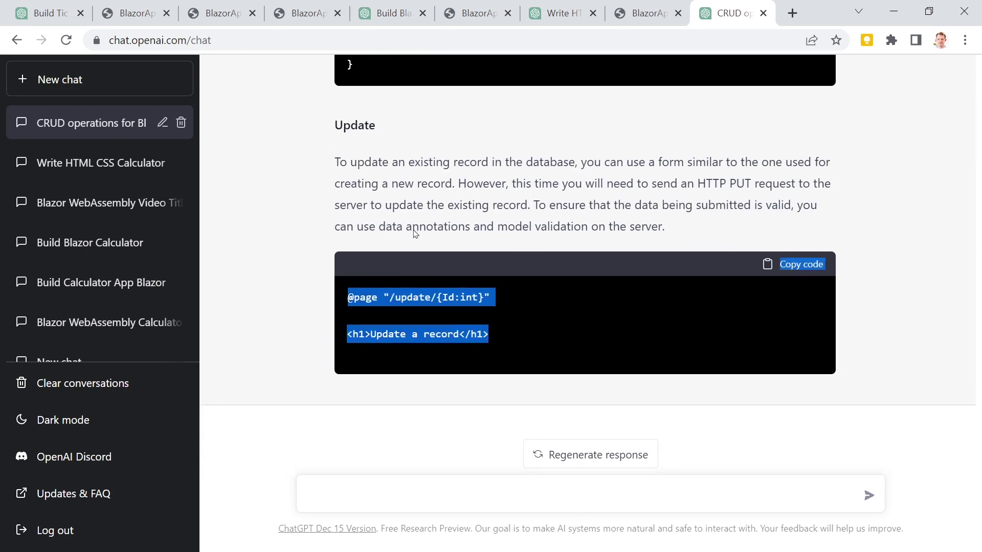
{"action": "left_click", "coordinate": [517, 200]}
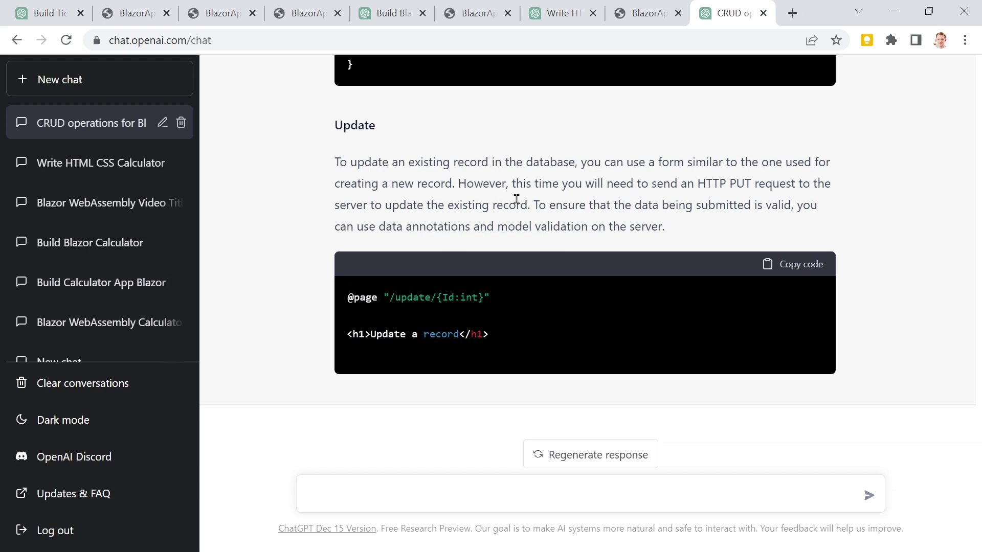